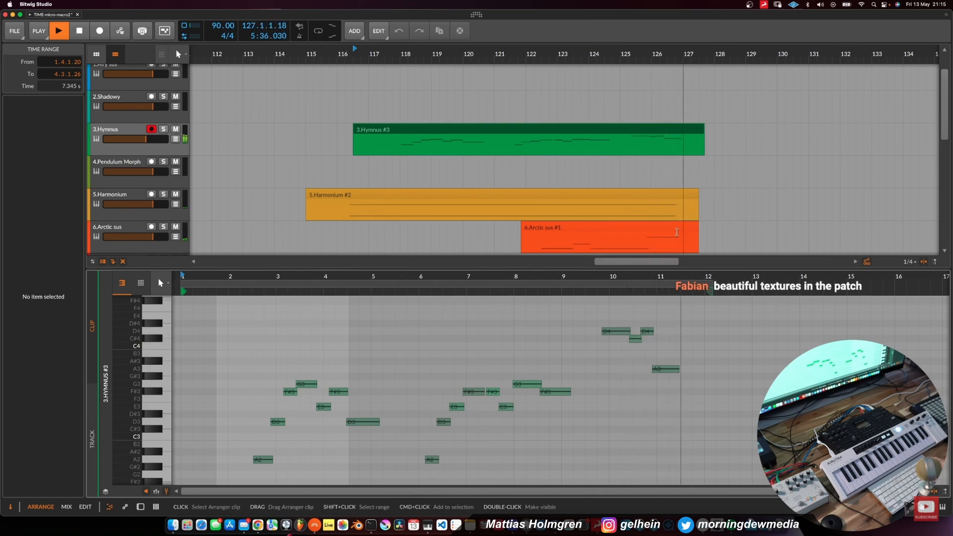
Stop playback and open the Harmonium #2 clip in the note editor.
key("d")
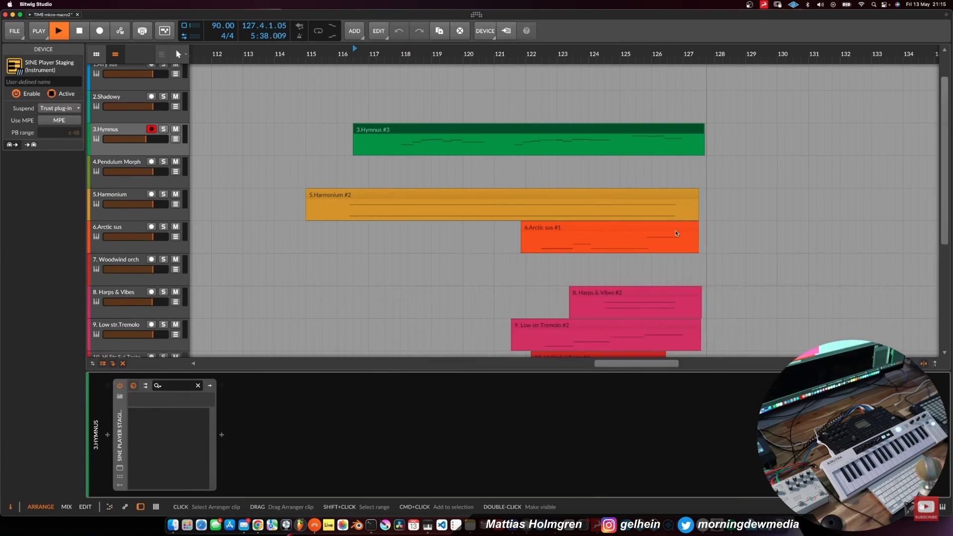
key("space")
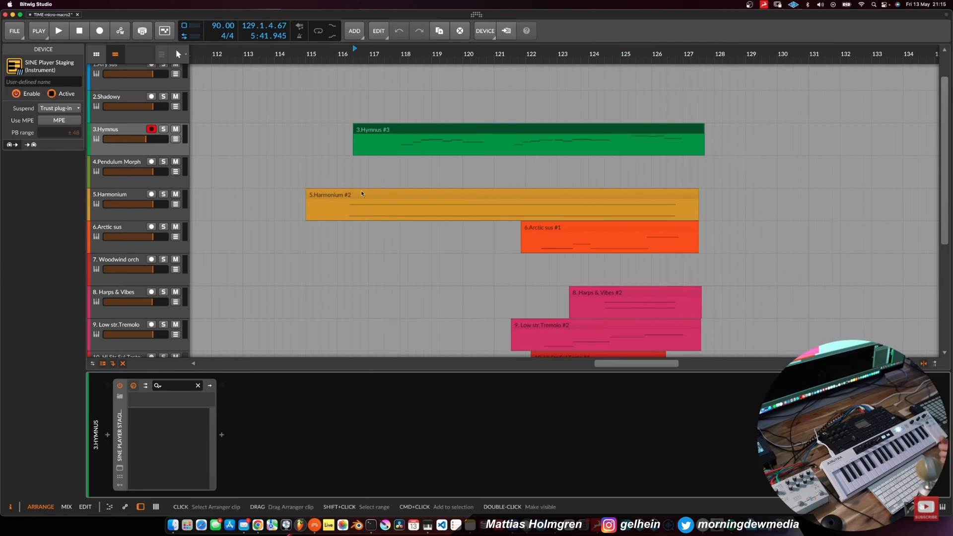
double_click(392, 193)
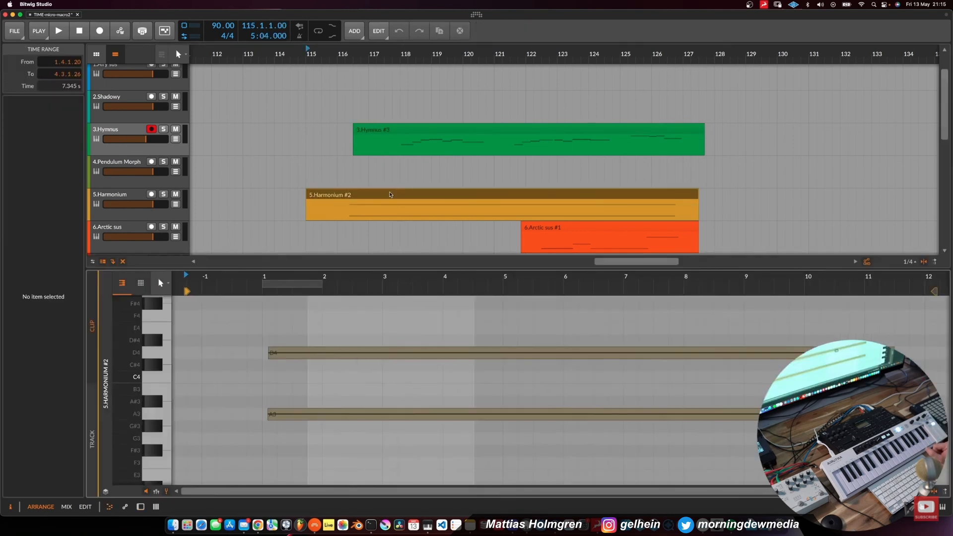
Expand the Harmonium track's automation lanes and examine the Ch. 5 Modulation curve across the whole clip.
left_click(175, 204)
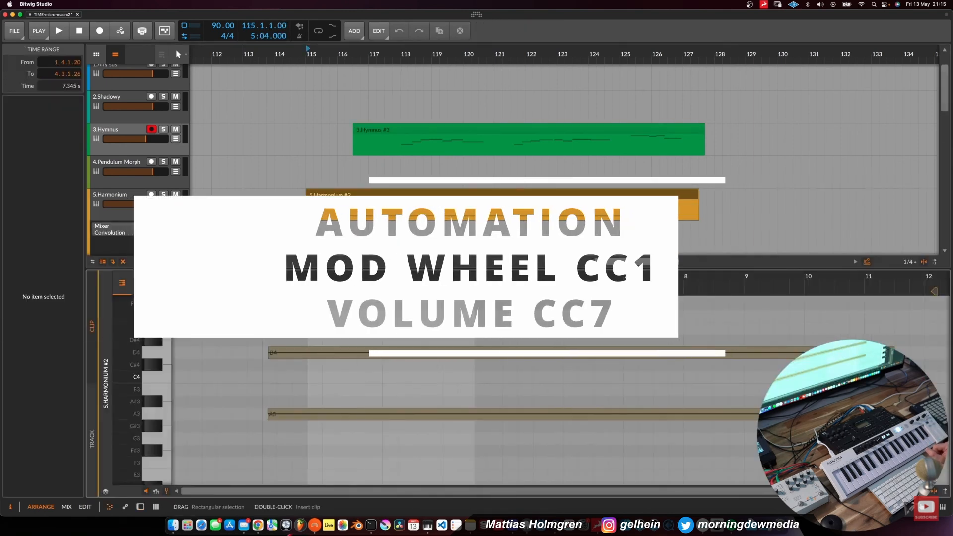
scroll(308, 223, "down", 3)
key("d")
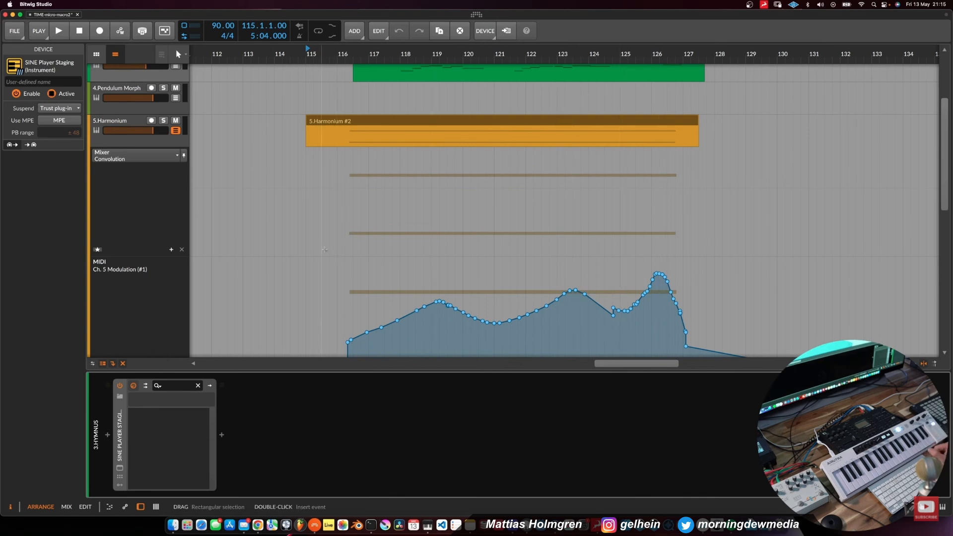
scroll(324, 249, "down", 4)
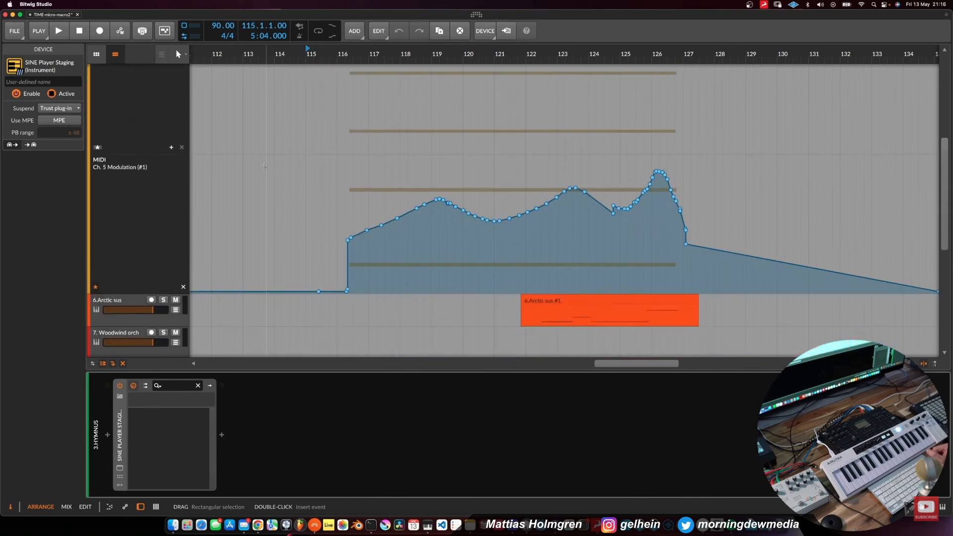
Expand the automation lane of the Irregular Arps 1 track and set it to show Ch. 1 Modulation (#1).
scroll(264, 166, "down", 9)
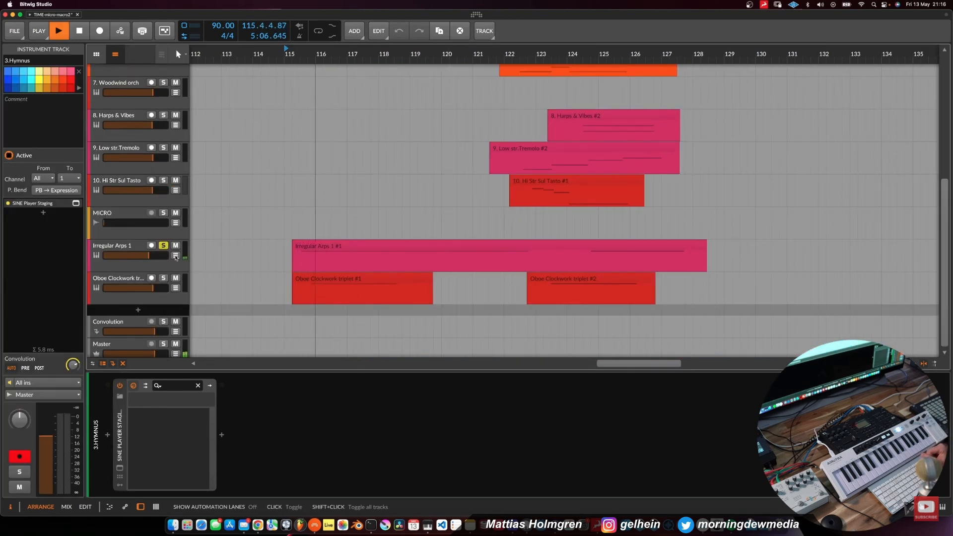
left_click(176, 256)
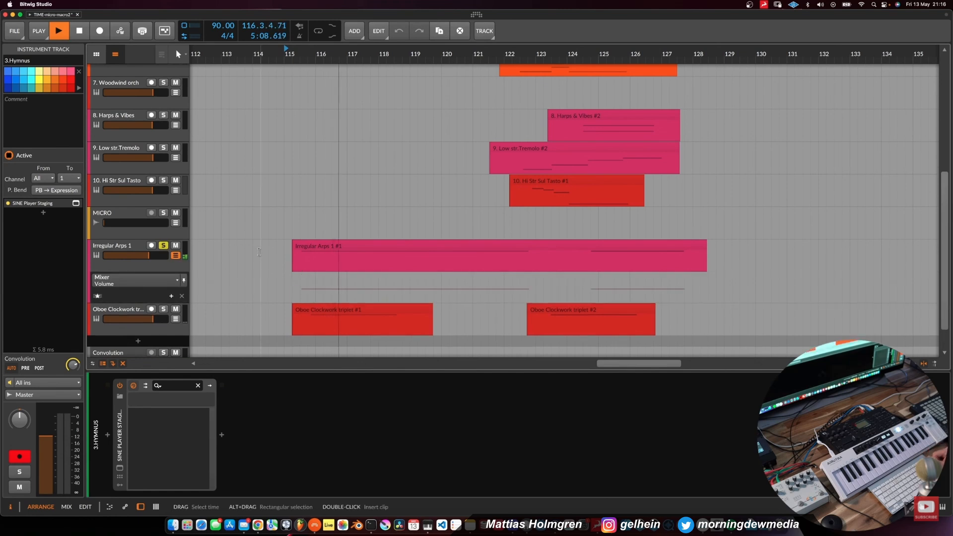
left_click(149, 281)
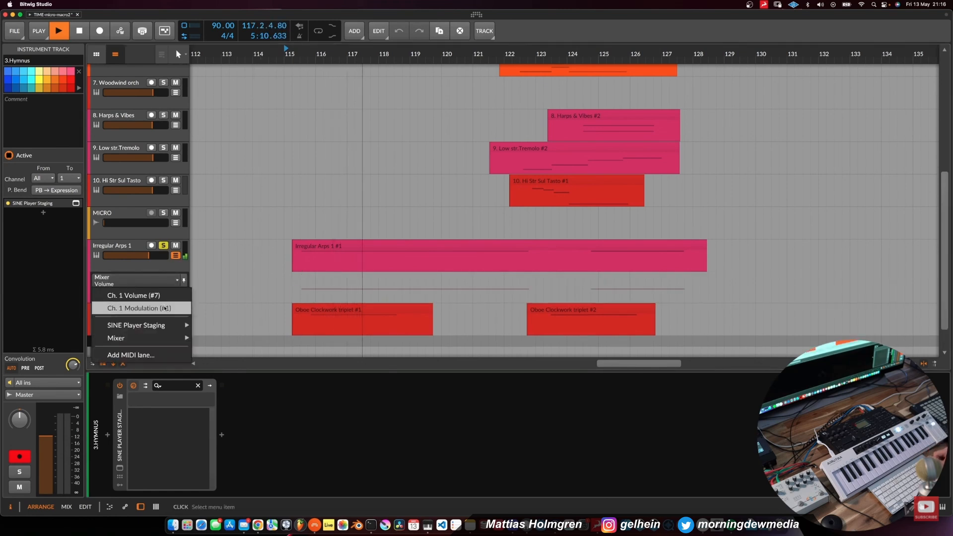
left_click(164, 308)
scroll(333, 239, "down", 1)
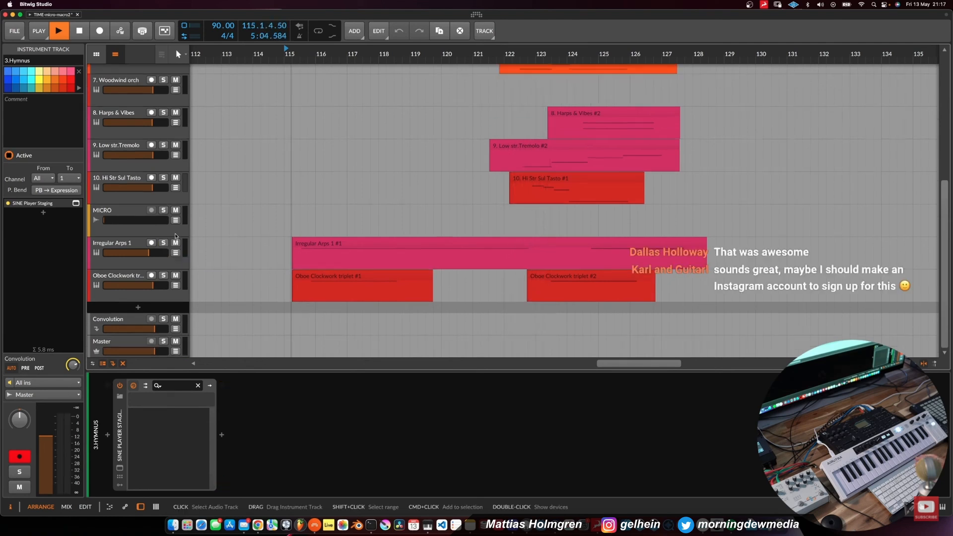
Stop playback and open the mixer page of the Irregular Arps 1 track's SINE Player plug-in.
key("space")
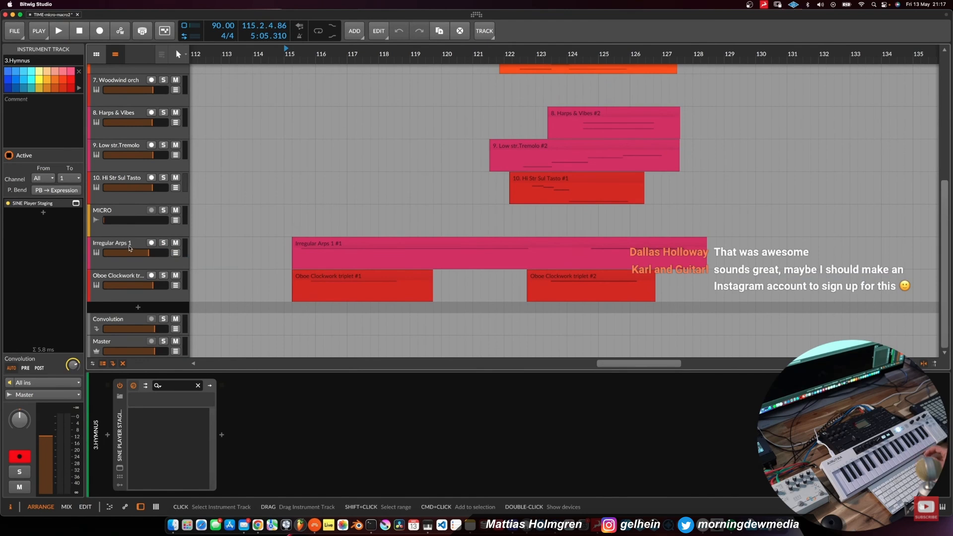
left_click(130, 247)
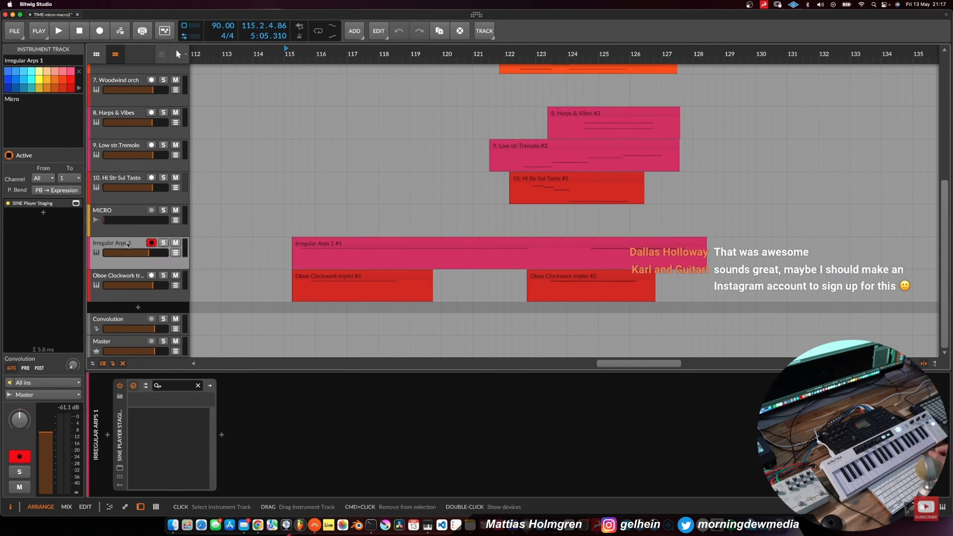
left_click(119, 468)
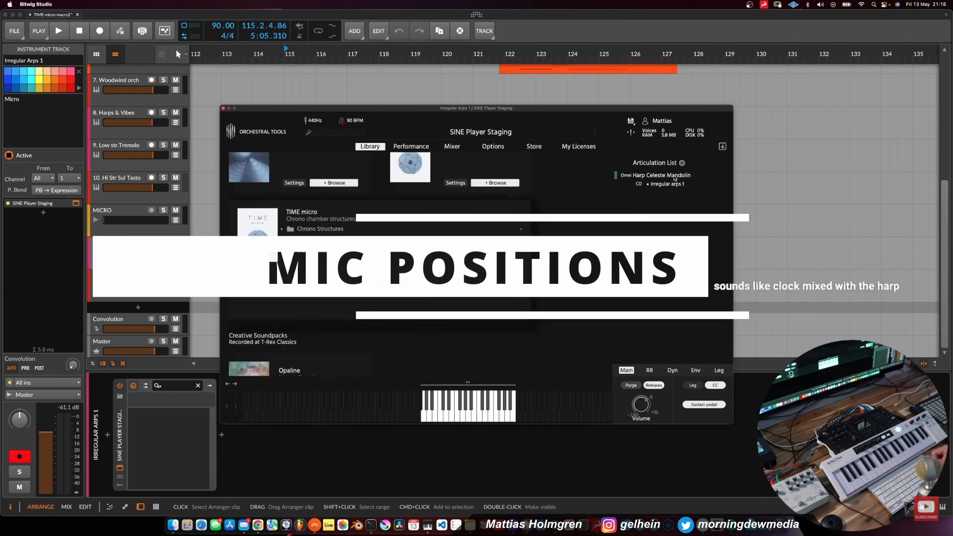
left_click(450, 147)
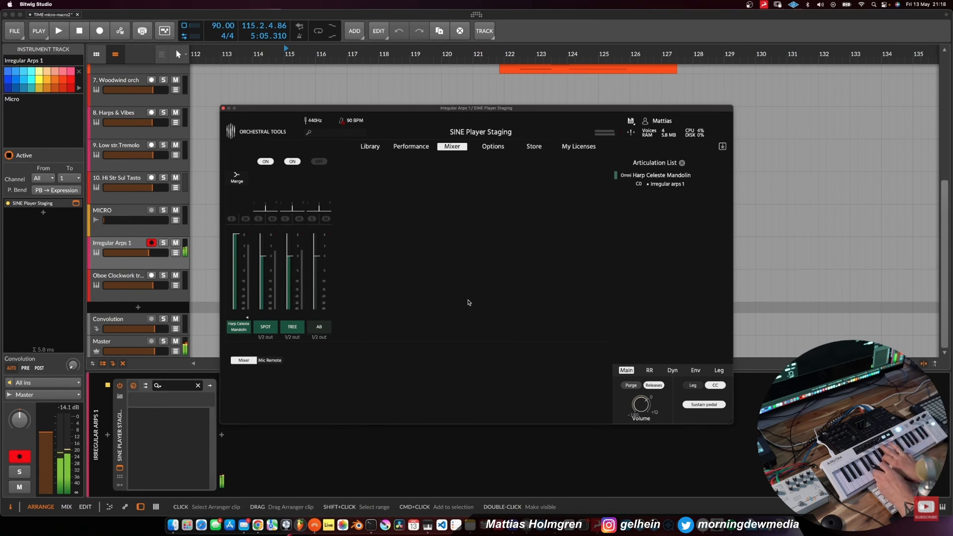
Turn on the AB microphone and turn off the Tree and Spot microphones for the Harp Celeste Mandolin instrument.
left_click(320, 327)
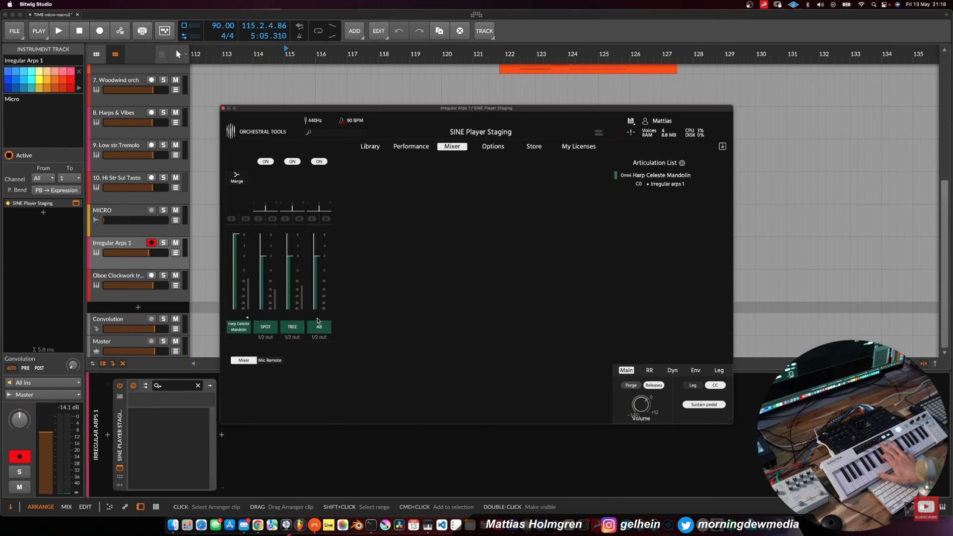
left_click(293, 332)
left_click(266, 332)
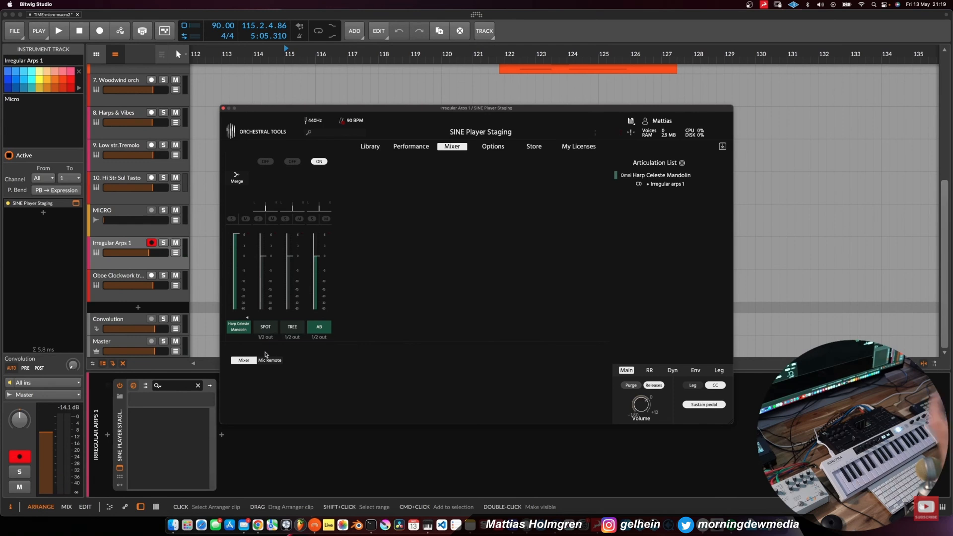
Turn the Tree and Spot microphones back on, leave AB switched off and close the plug-in window.
left_click(291, 327)
left_click(267, 329)
left_click(321, 327)
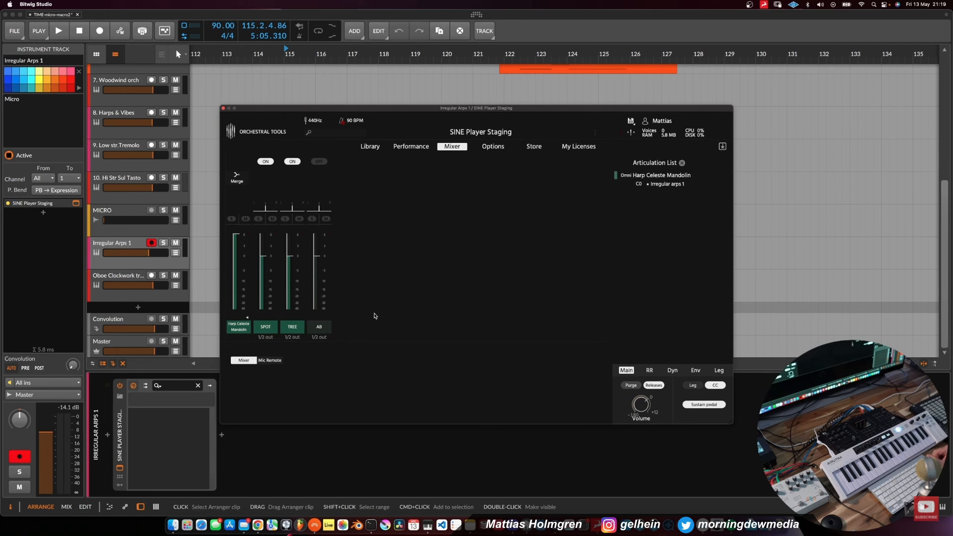
left_click(320, 327)
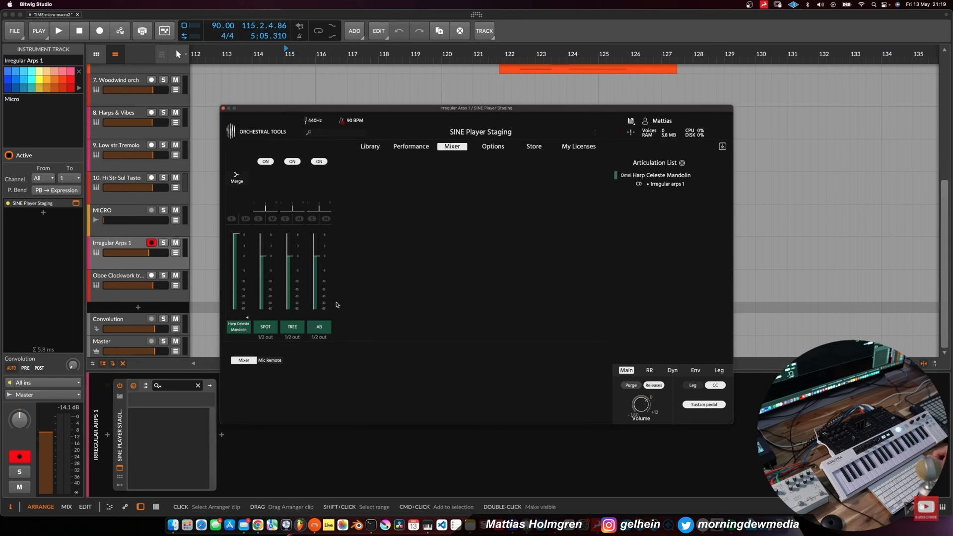
left_click(321, 327)
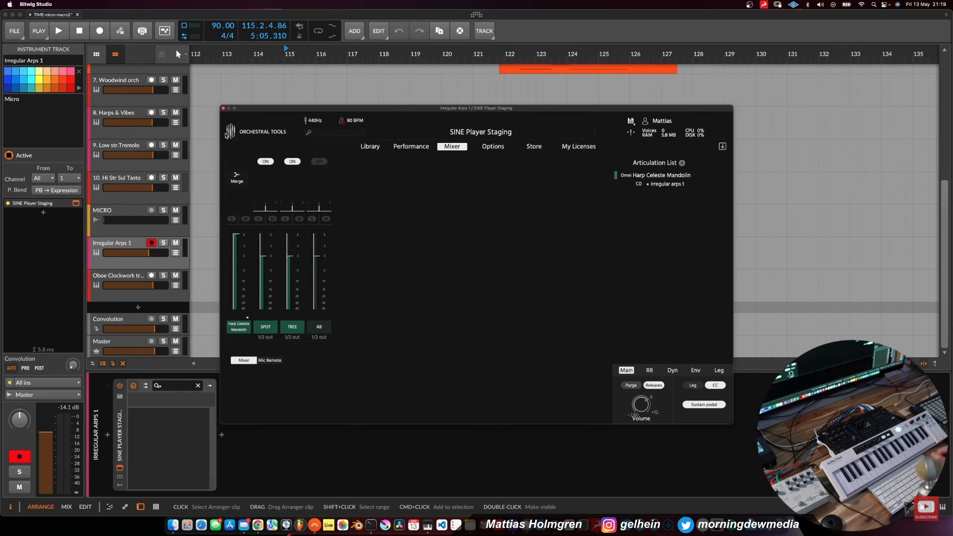
left_click(223, 108)
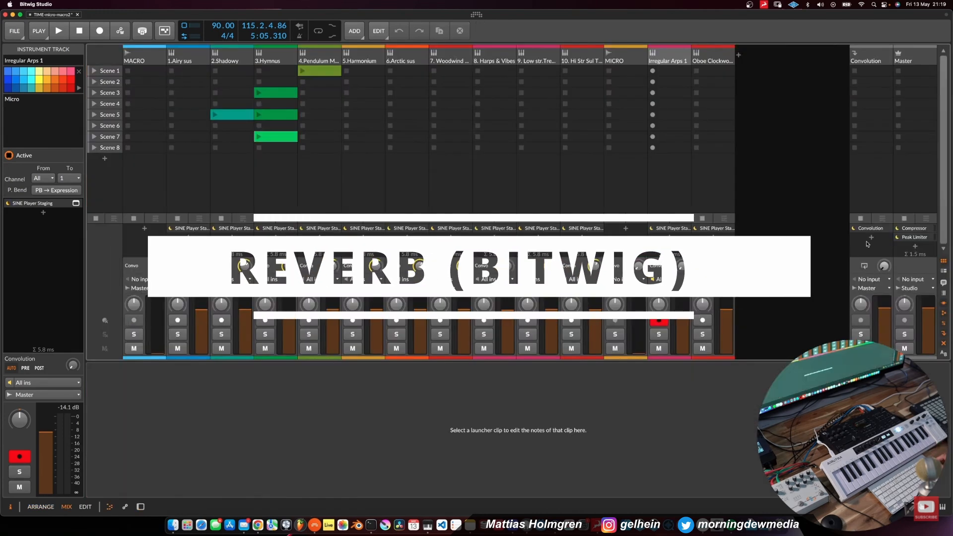
Open the Convolution reverb on the Convolution effect track and disable the device.
left_click(887, 229)
double_click(888, 229)
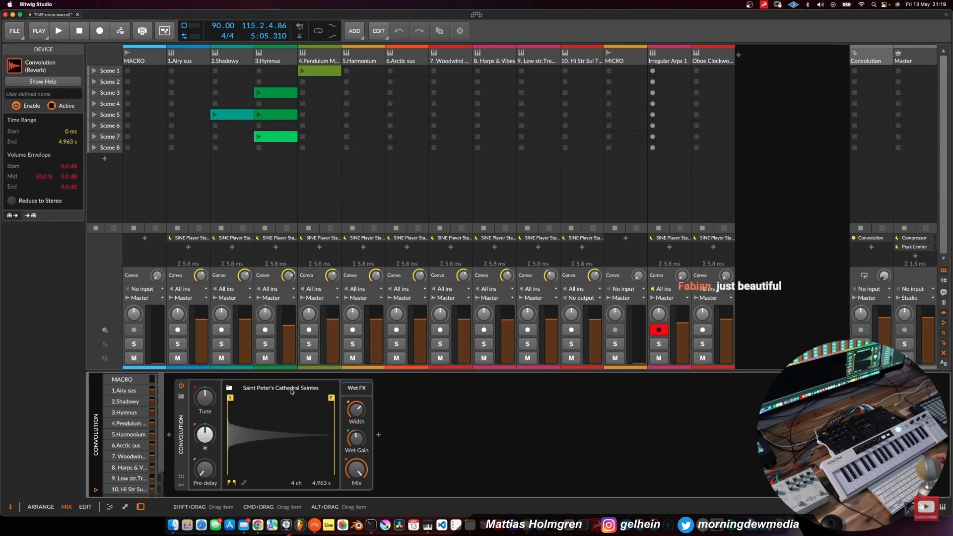
left_click(854, 239)
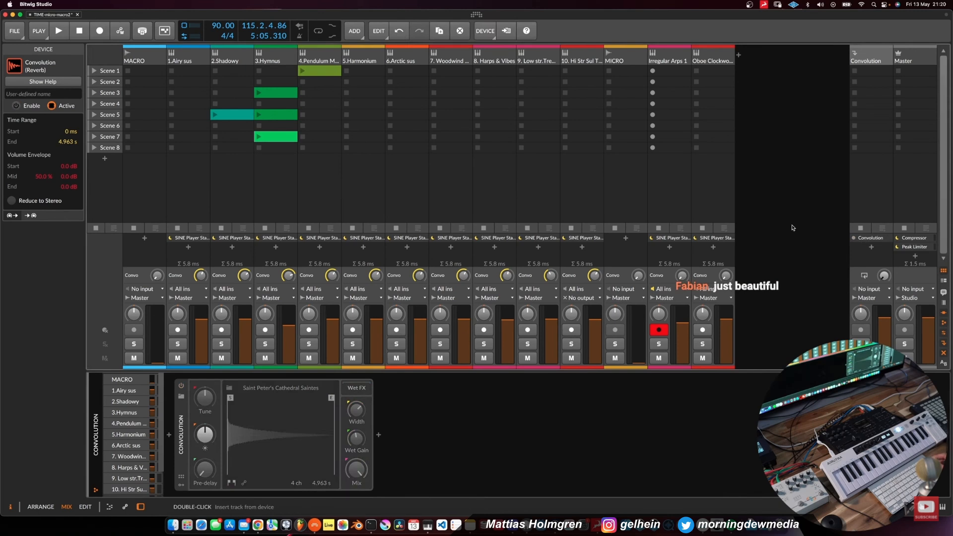
Return to the arrangement, look over its tracks and play the demo from bar 115 without reverb.
key("alt+1")
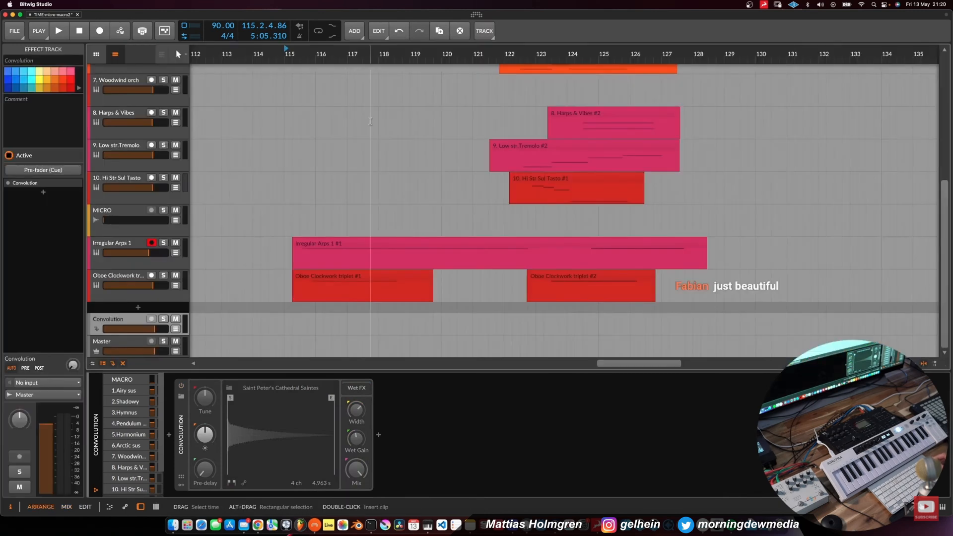
scroll(362, 121, "up", 5)
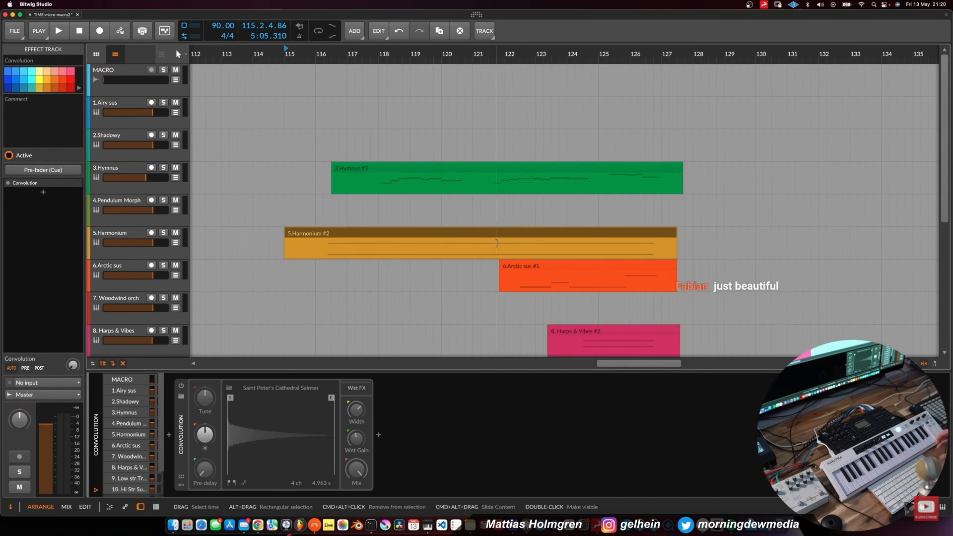
key("F2")
scroll(426, 228, "down", 5)
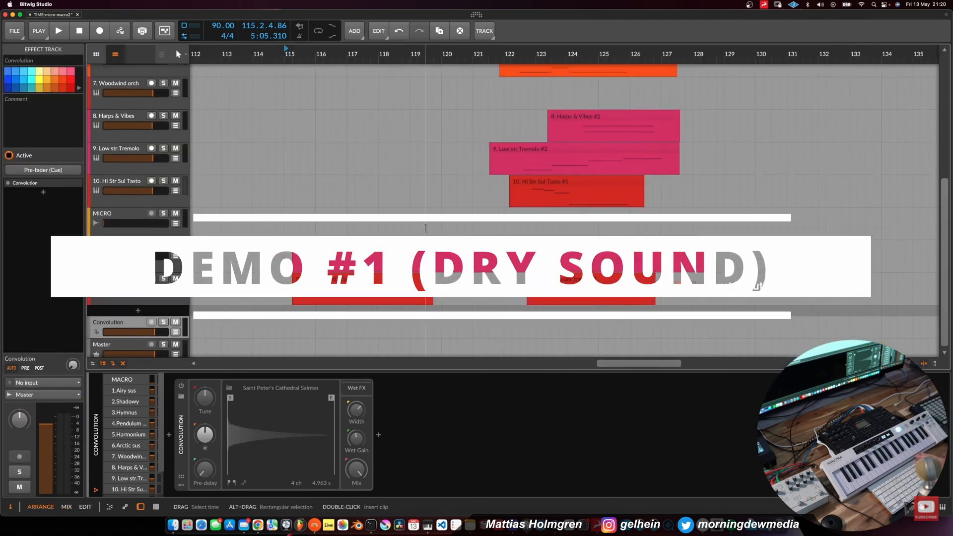
scroll(425, 228, "up", 5)
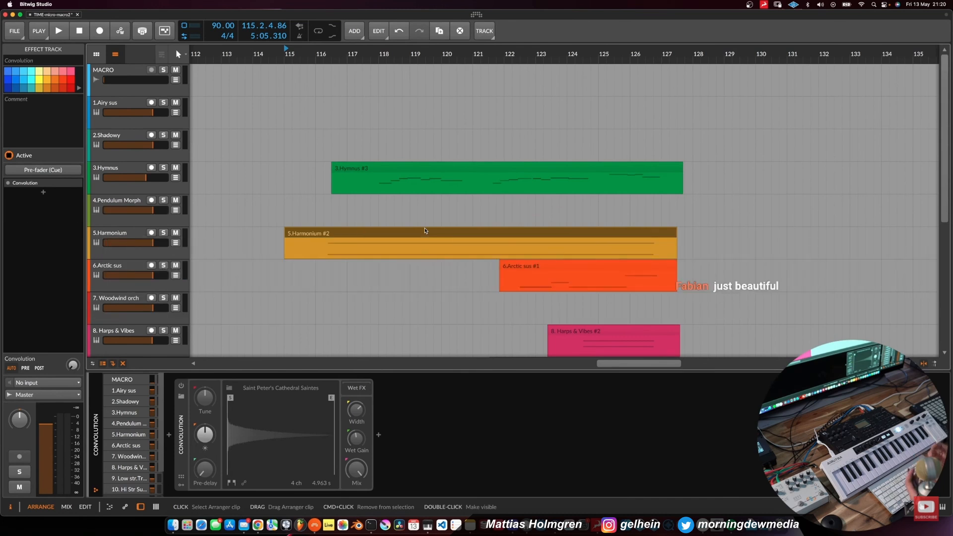
key("space")
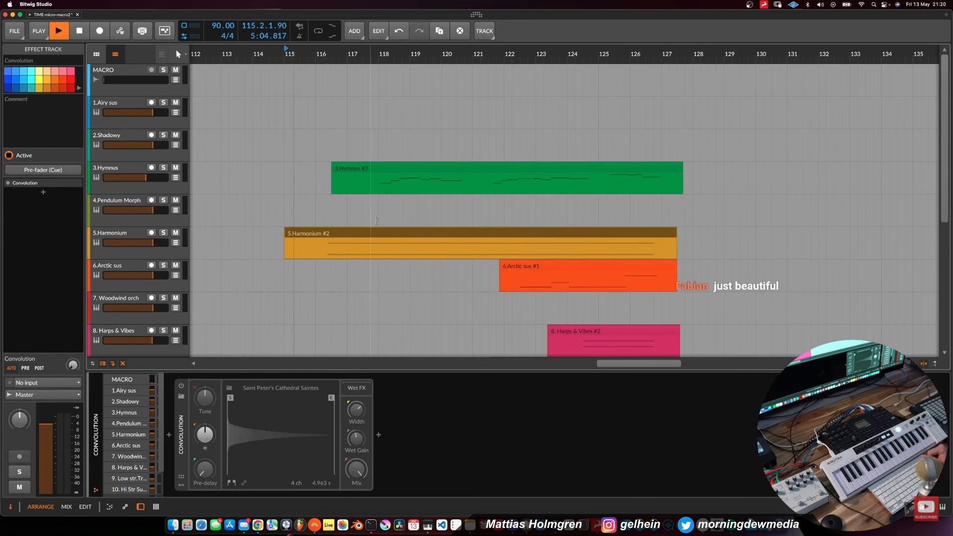
scroll(418, 235, "down", 4)
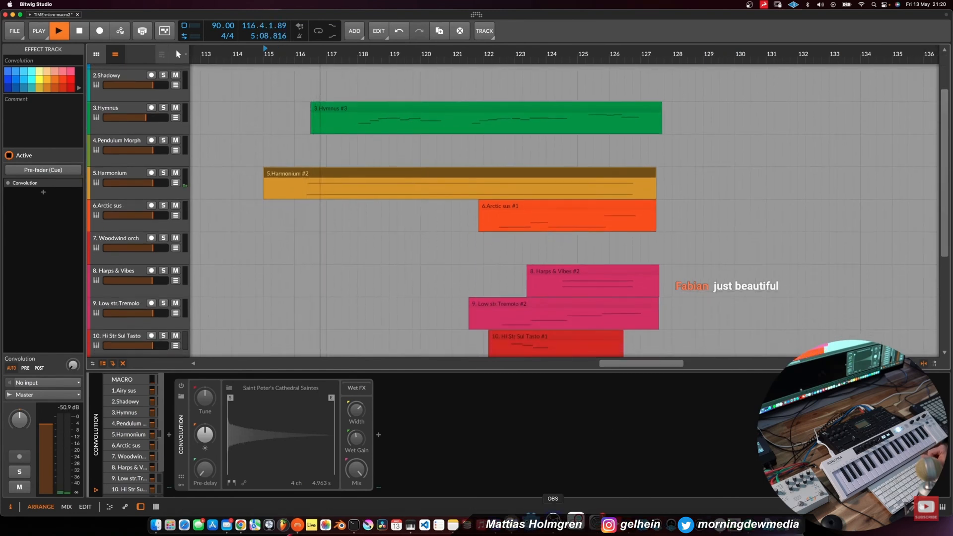
Switch to OBS for the Mic channel in its audio mixer, and return to the Bitwig Studio arrangement.
left_click(557, 525)
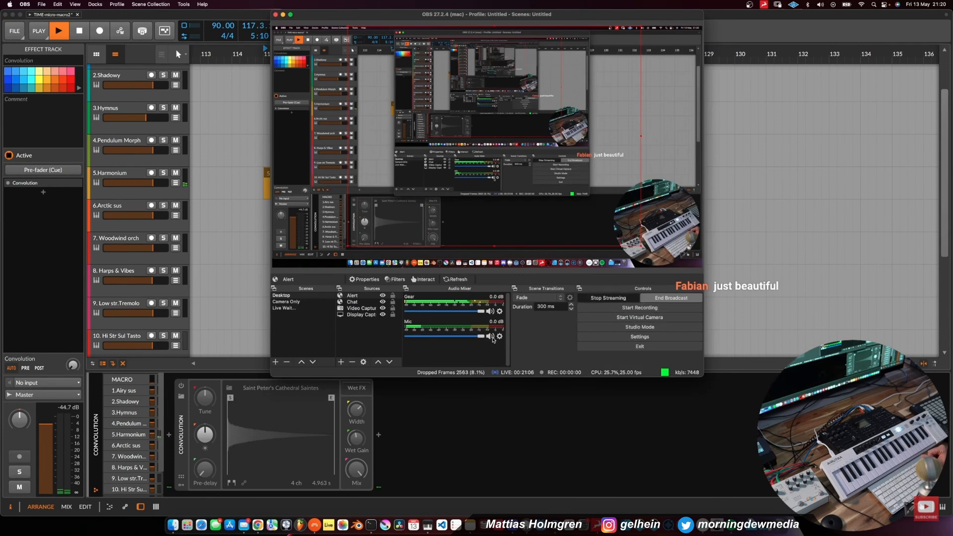
left_click(510, 444)
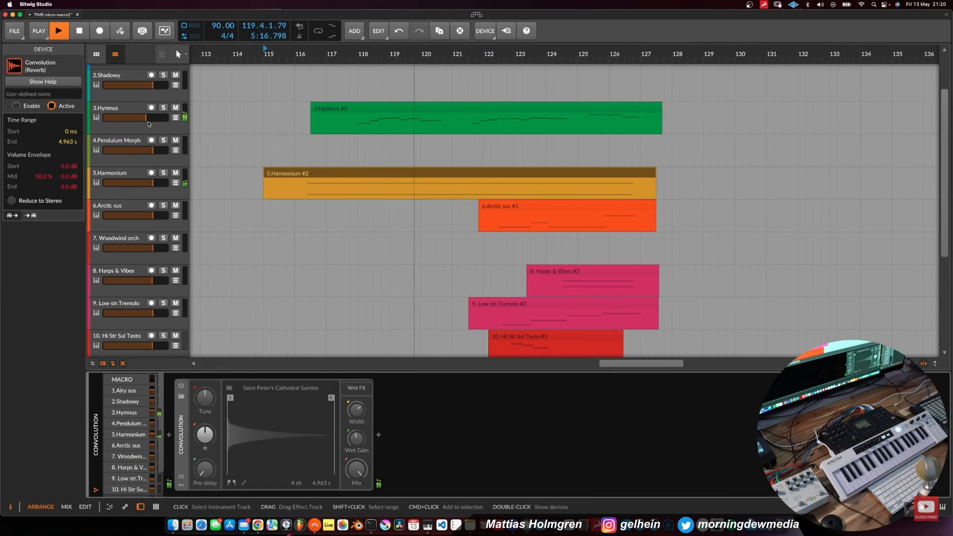
During playback, lower the Hymnus track's volume slightly and raise the Low str.Tremolo track's volume slightly.
left_click_drag(146, 118, 143, 117)
scroll(490, 253, "down", 4)
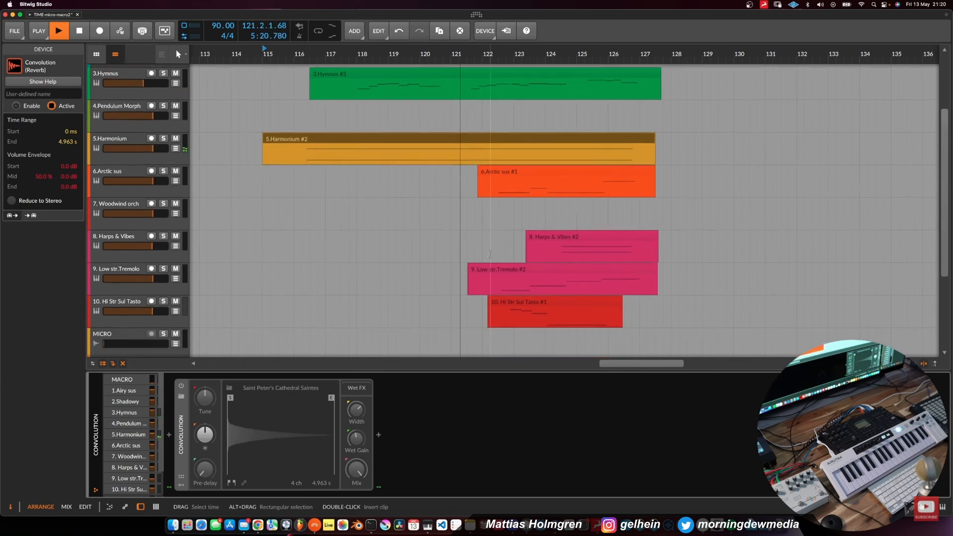
scroll(489, 253, "down", 1)
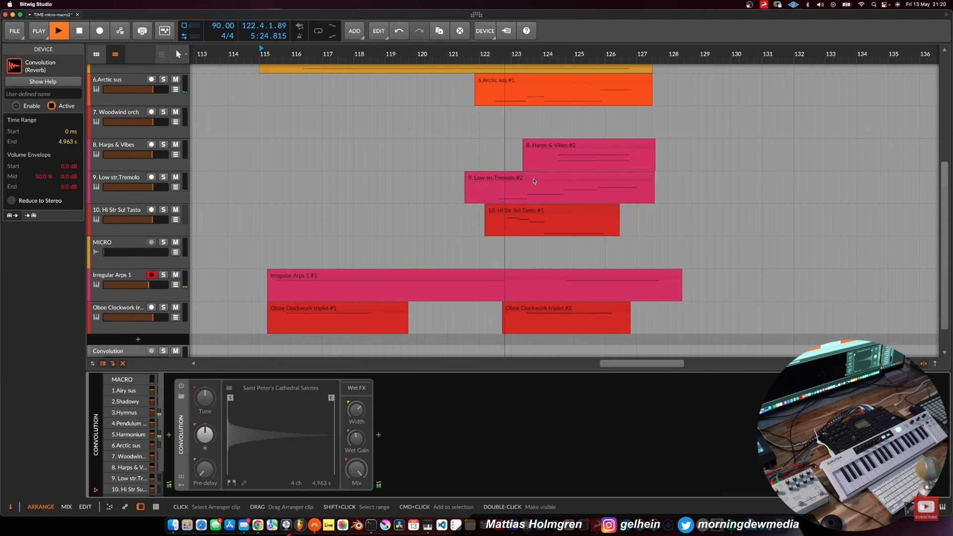
left_click_drag(152, 187, 155, 187)
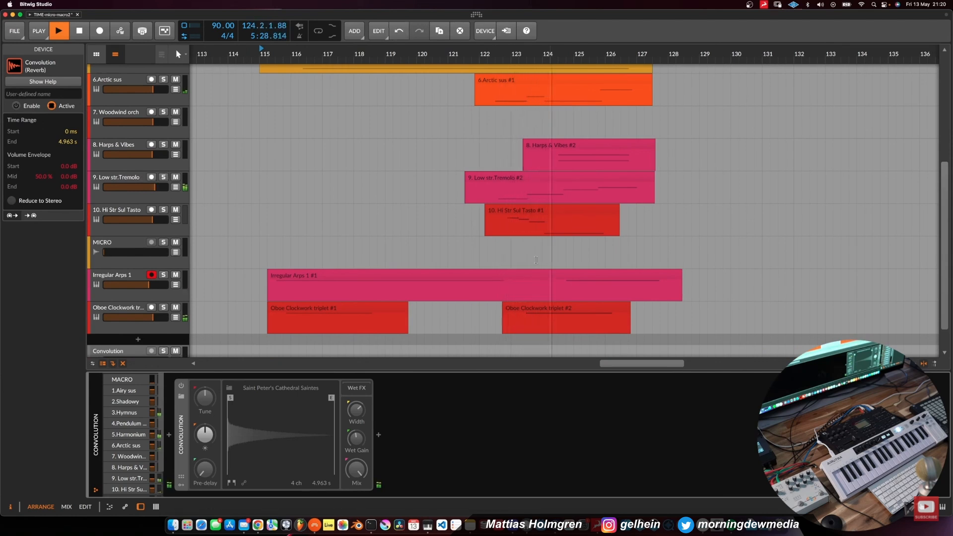
scroll(566, 258, "right", 3)
scroll(565, 258, "up", 1)
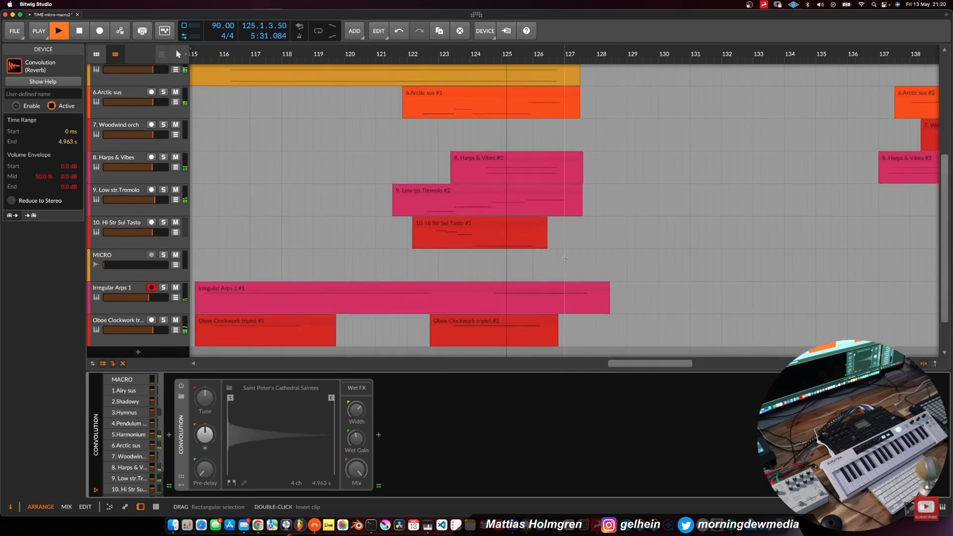
scroll(565, 258, "up", 5)
scroll(565, 258, "right", 1)
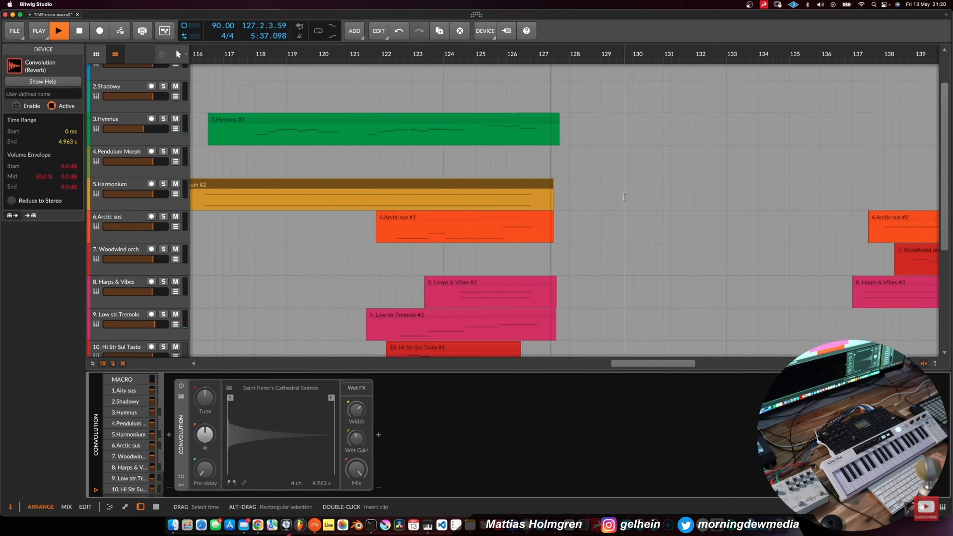
During playback, select the 7. Woodwind orch track, open its clip at bar 138 to view the notes, and stop playback.
key("space")
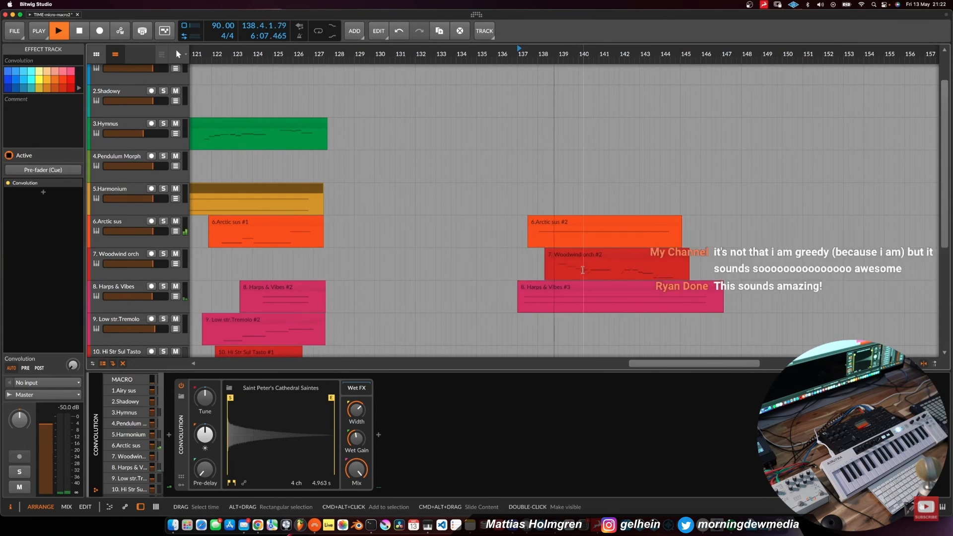
left_click(125, 261)
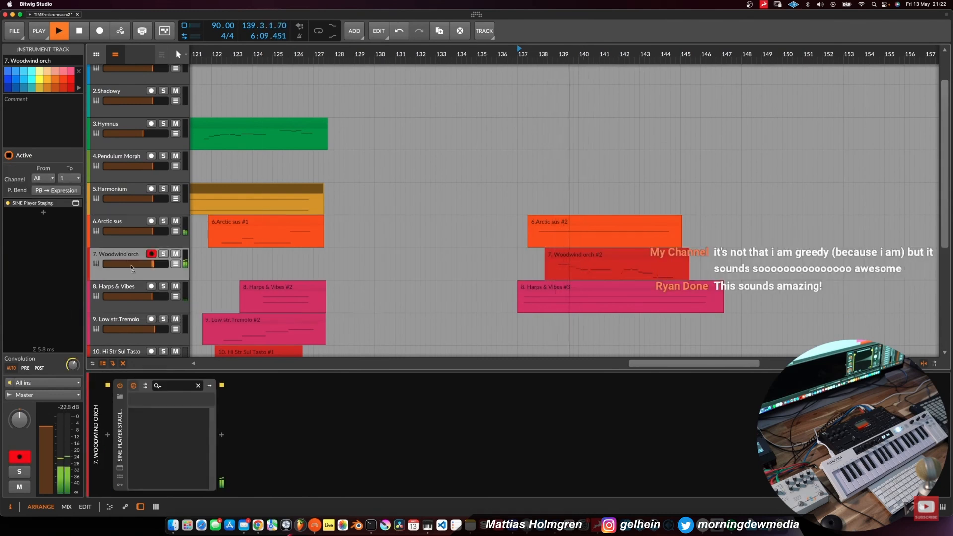
double_click(601, 244)
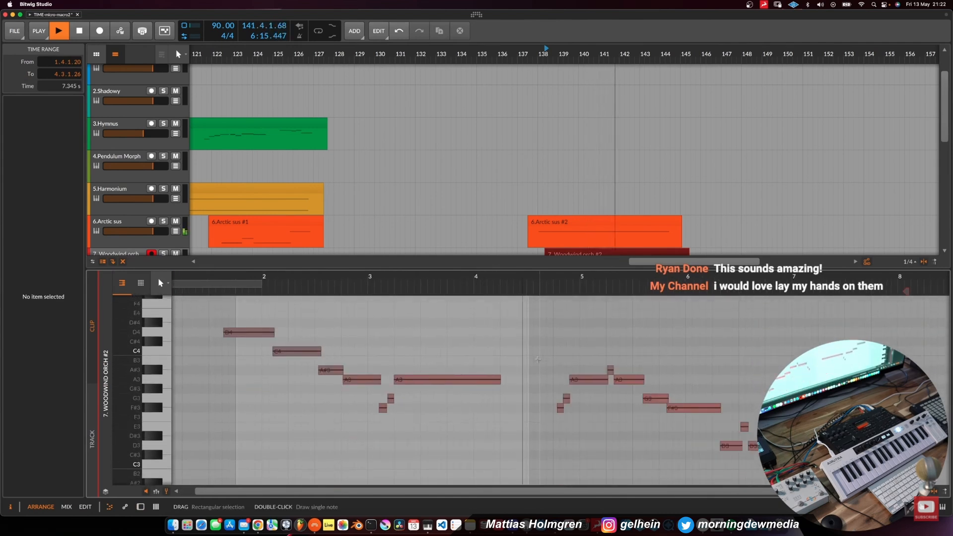
left_click_drag(559, 282, 518, 260)
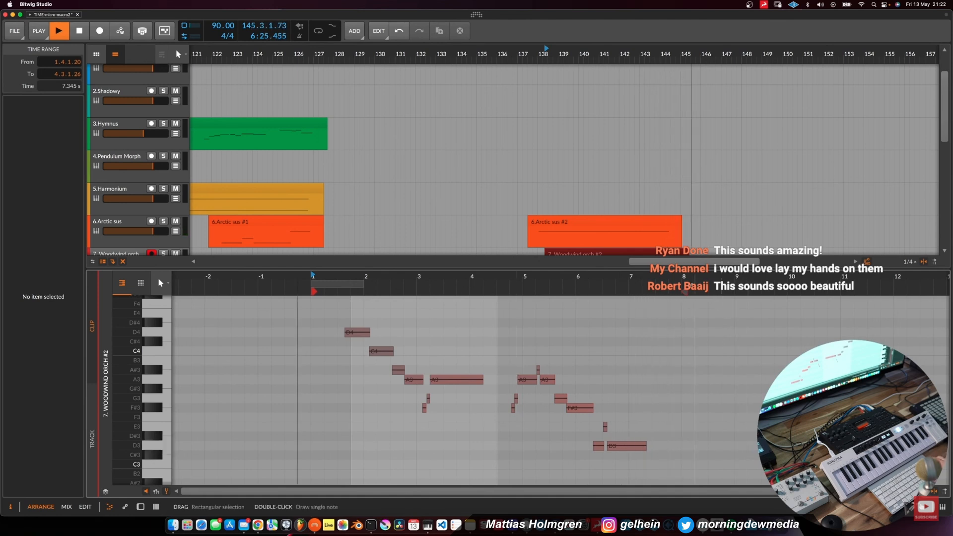
scroll(711, 182, "down", 4)
key("space")
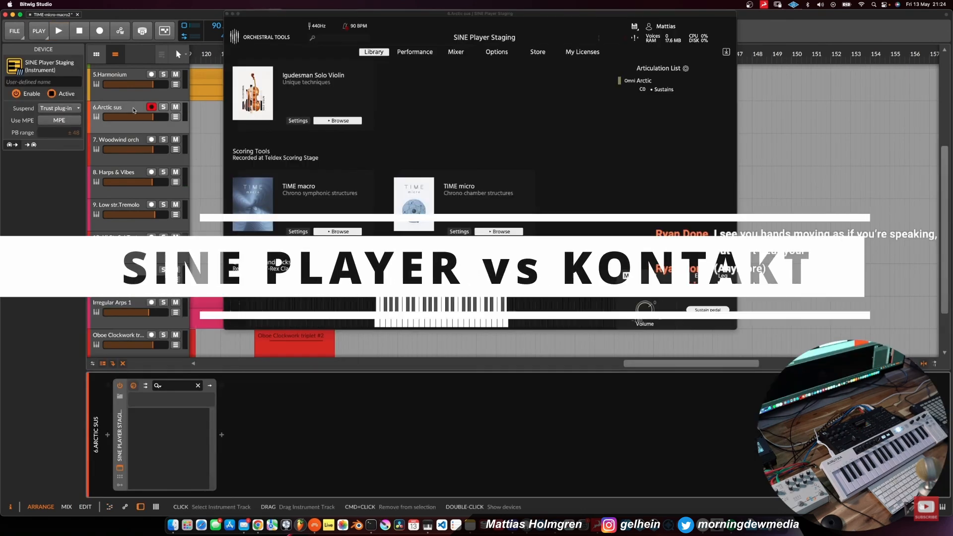
For the 6.Arctic sus track, look through the SINE Player library to the TIME macro and TIME micro collections, and close the player.
left_click(133, 110)
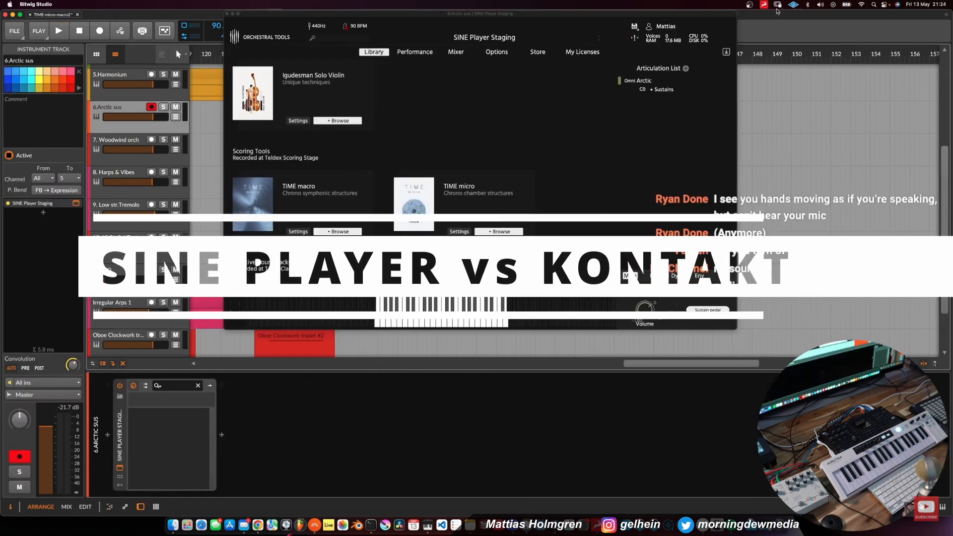
left_click(227, 14)
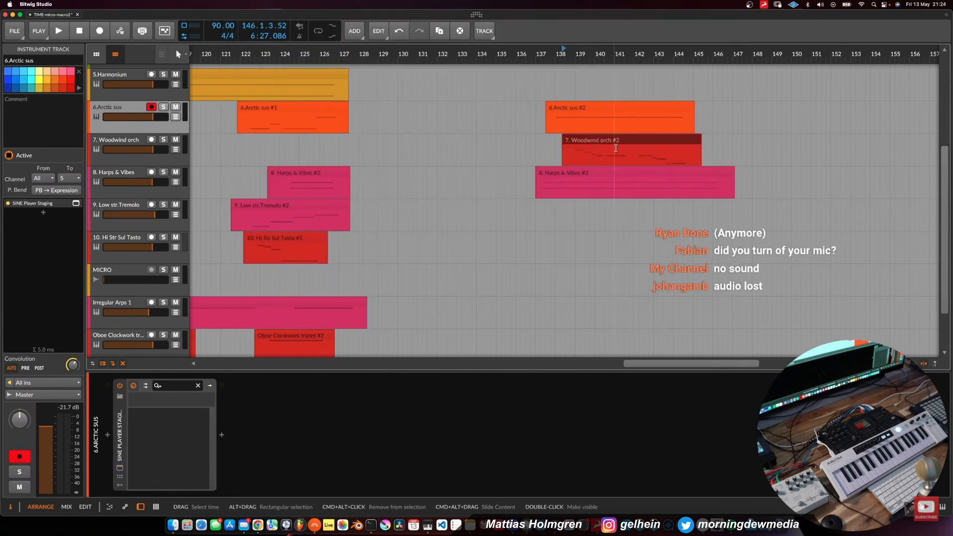
scroll(615, 147, "up", 2)
scroll(615, 148, "right", 1)
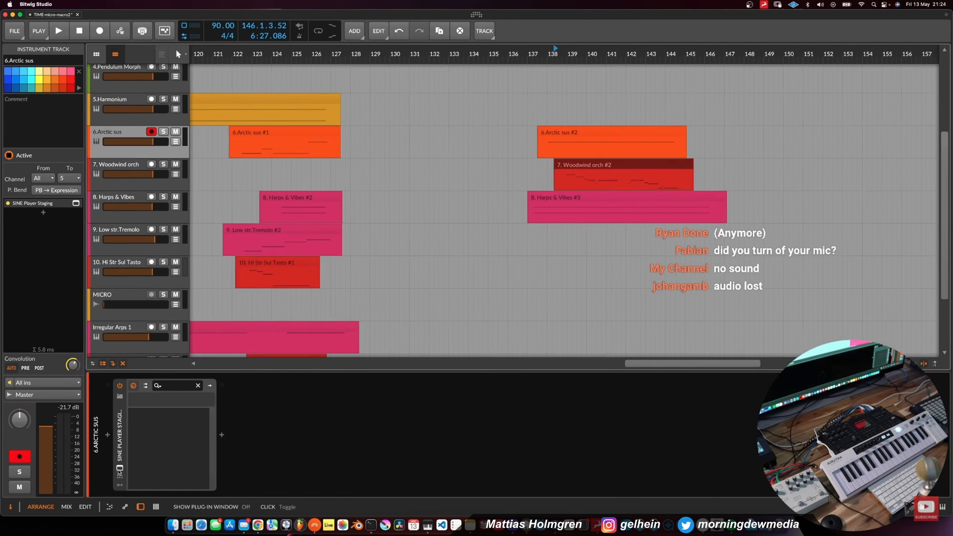
left_click(120, 468)
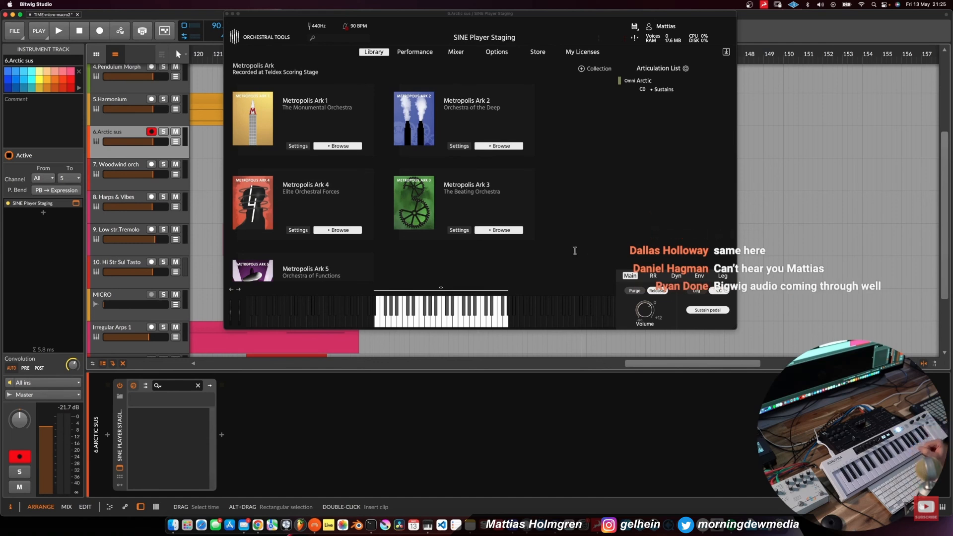
scroll(550, 216, "down", 10)
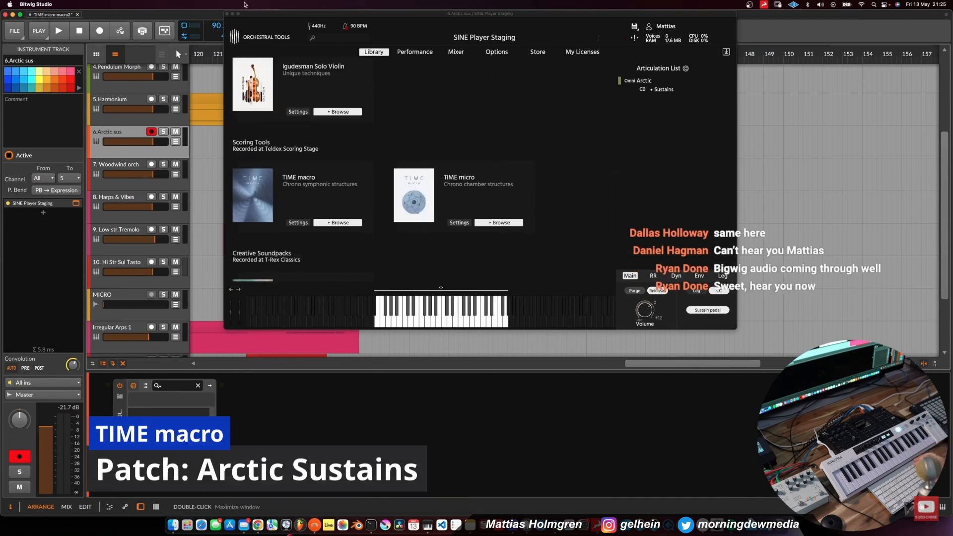
left_click(227, 14)
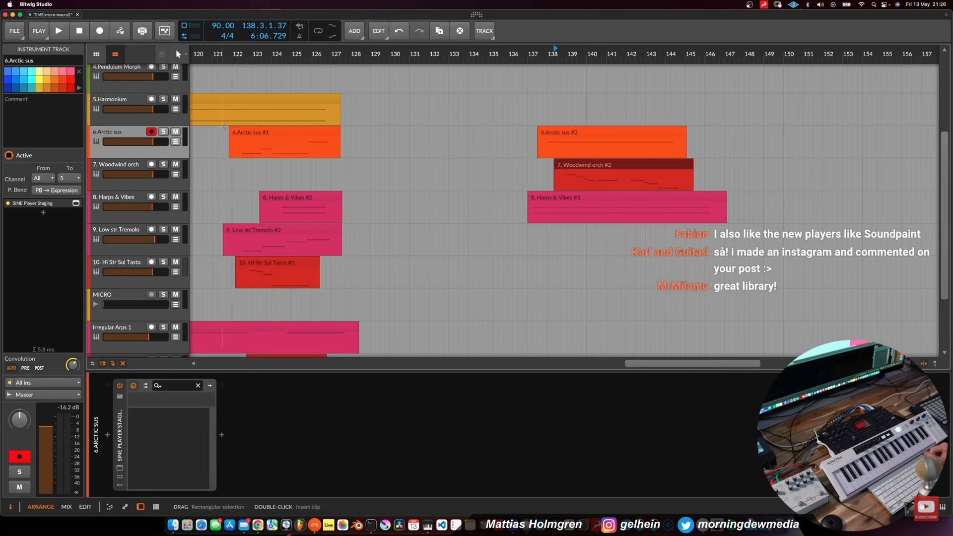
Open the 7. Woodwind orch track's SINE Player, view the Woodwind Orchestra articulations under Combined in TIME macro, and close the player.
left_click(137, 169)
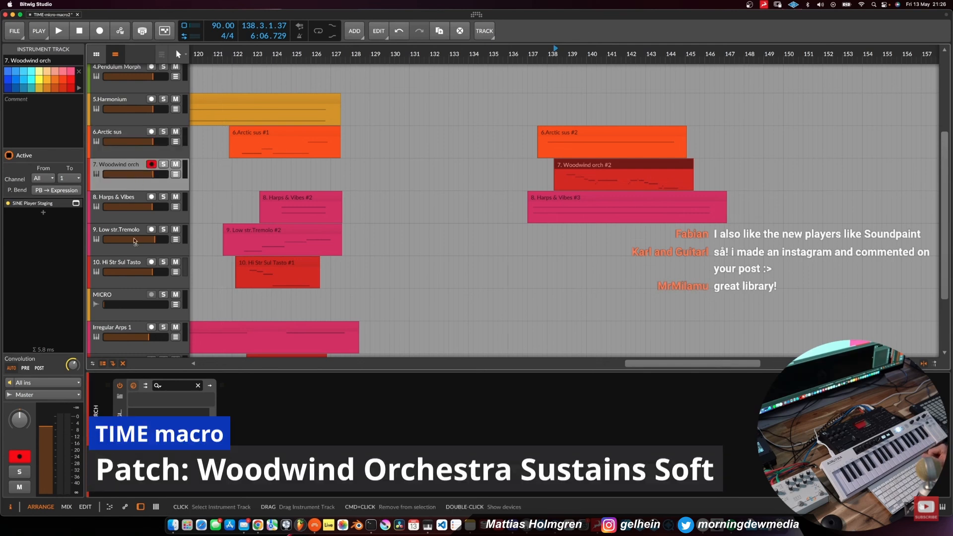
left_click(76, 203)
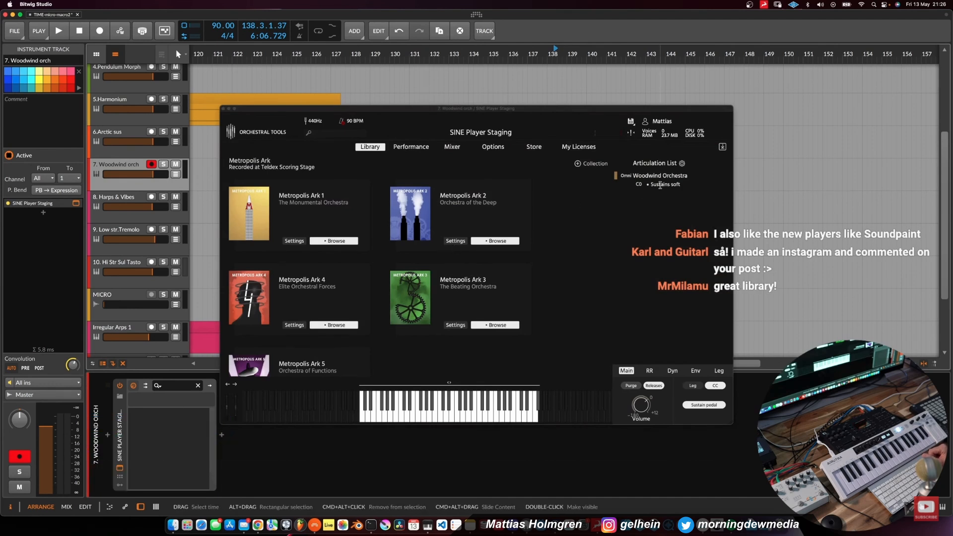
scroll(432, 314, "down", 5)
scroll(432, 314, "down", 5)
left_click(290, 311)
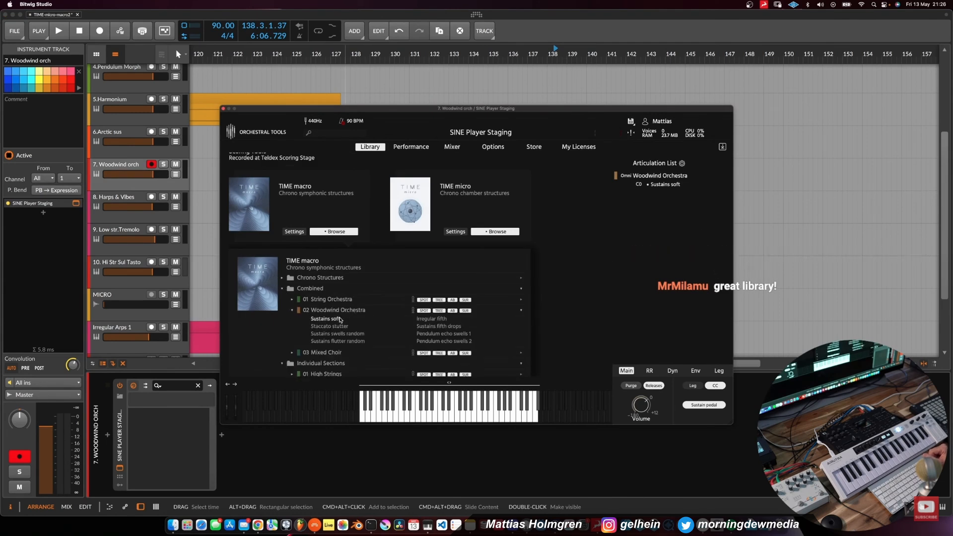
left_click(223, 109)
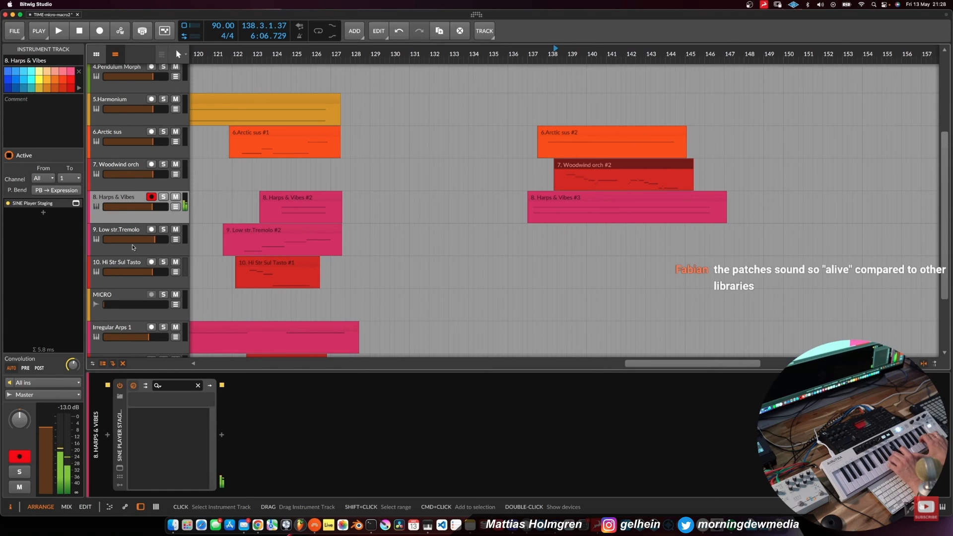
Record a new clip on the 8. Harps & Vibes track, starting at bar 149, and stop the transport.
left_click_drag(720, 54, 489, 53)
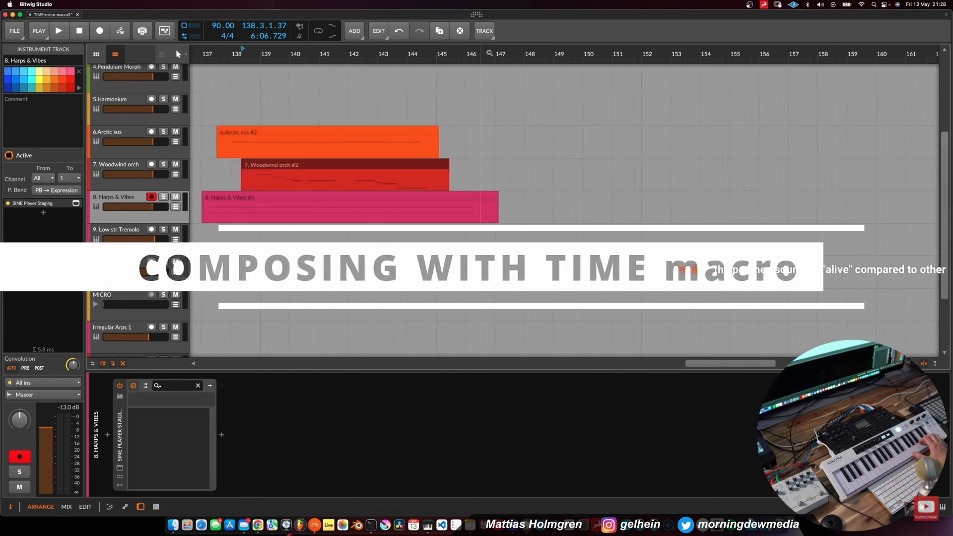
left_click(556, 51)
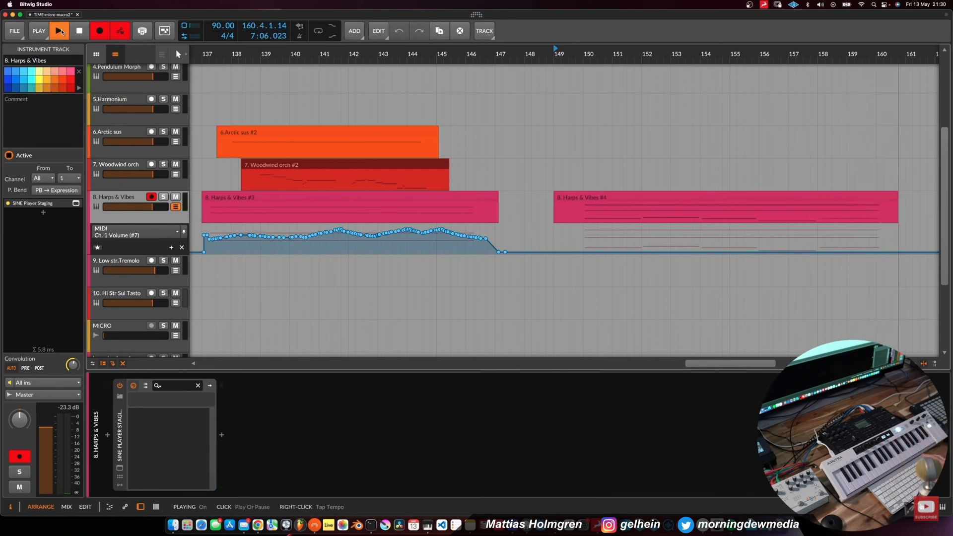
left_click(60, 30)
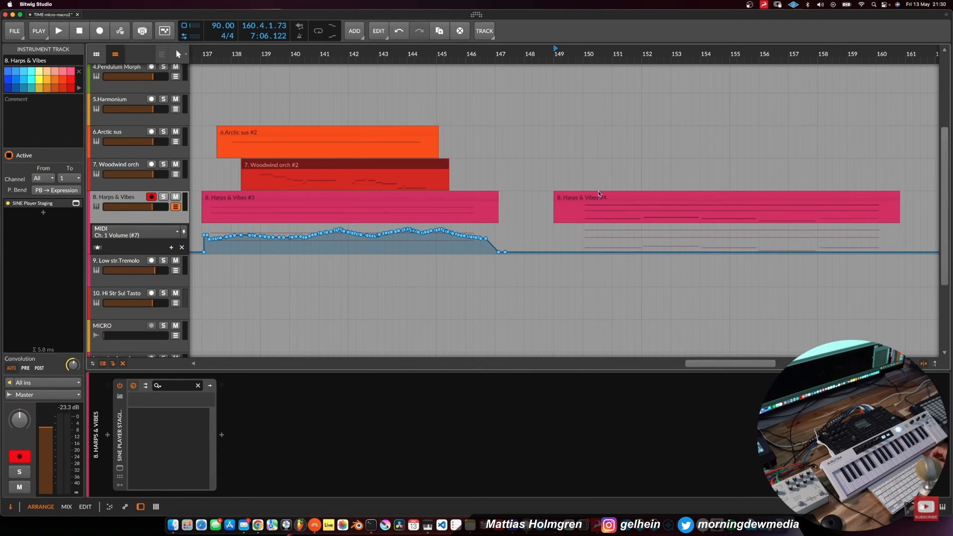
scroll(527, 55, "right", 2)
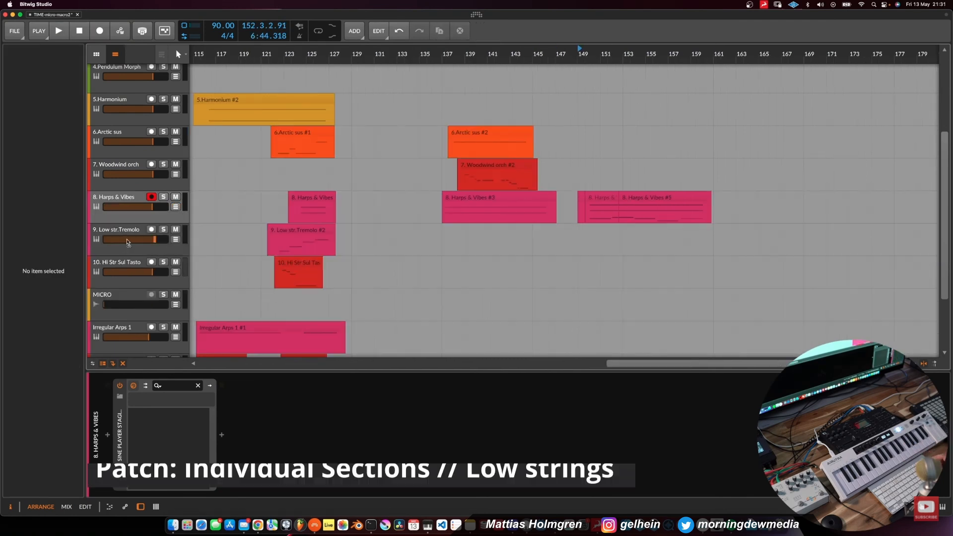
Open the 9. Low str.Tremolo track's SINE Player and browse the contents of the TIME macro collection.
left_click(103, 231)
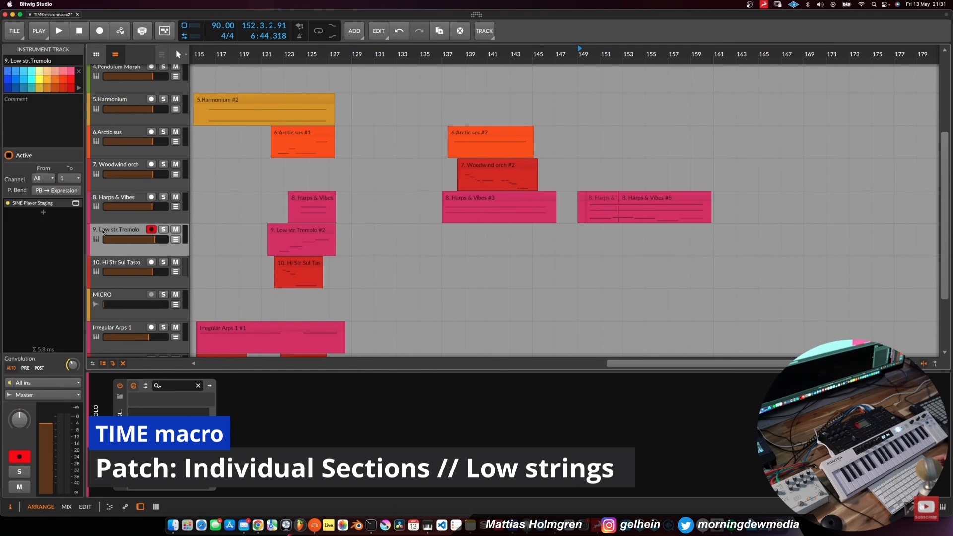
left_click(120, 468)
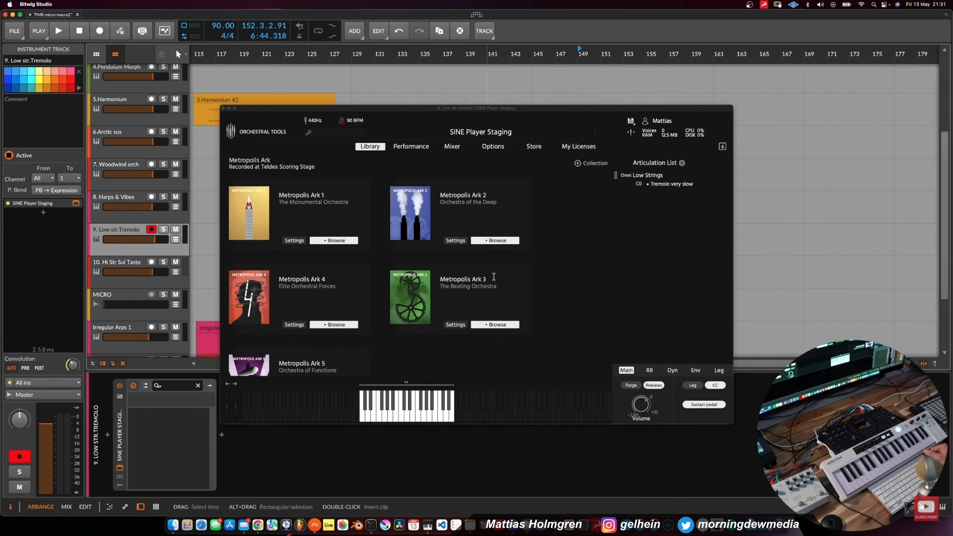
scroll(375, 298, "down", 5)
scroll(375, 298, "down", 5)
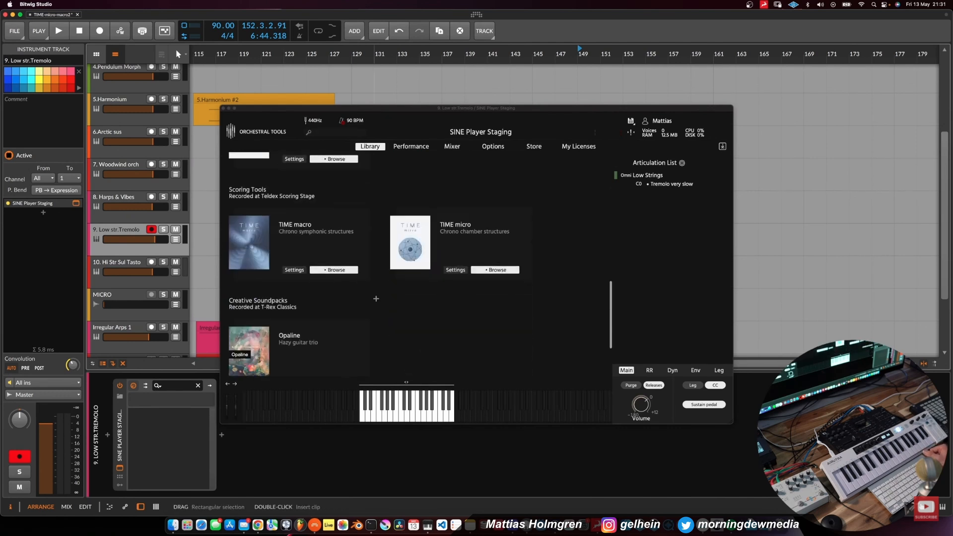
left_click(337, 270)
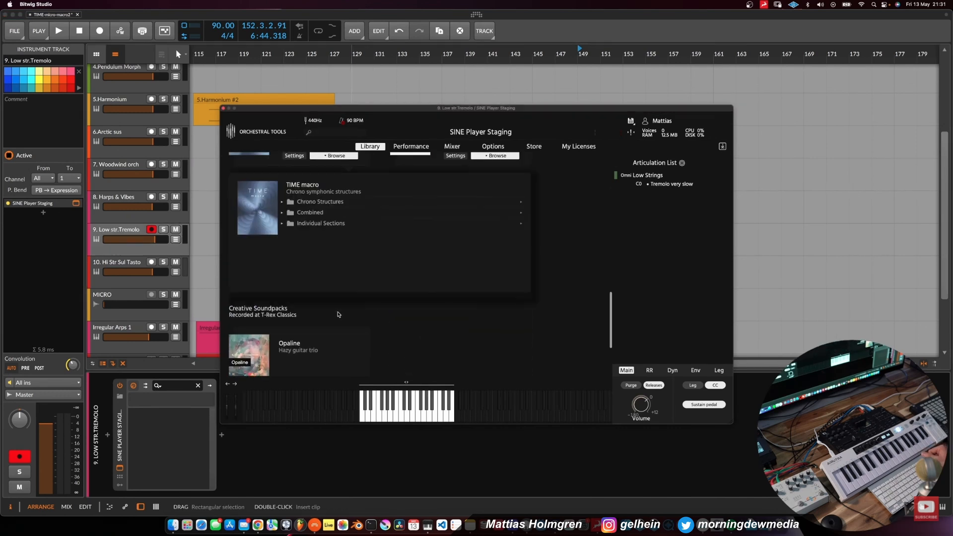
Expand Individual Sections in TIME macro and look through the articulations of its string sections.
left_click(283, 223)
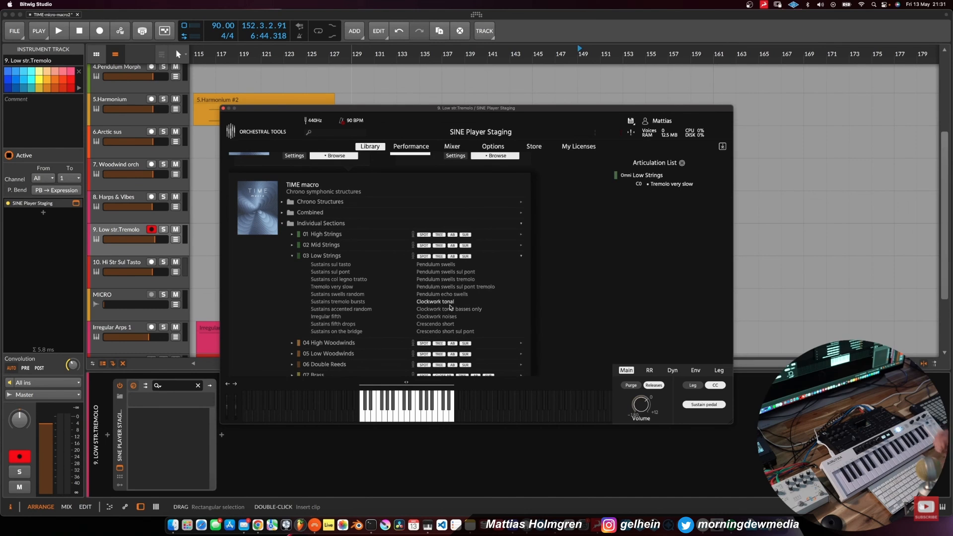
left_click(292, 234)
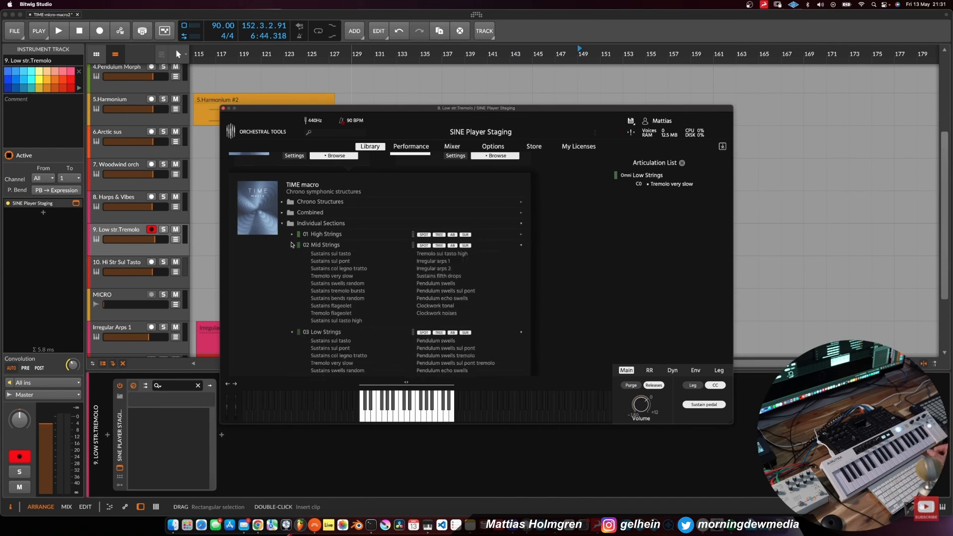
left_click(293, 234)
left_click(292, 234)
left_click(292, 234)
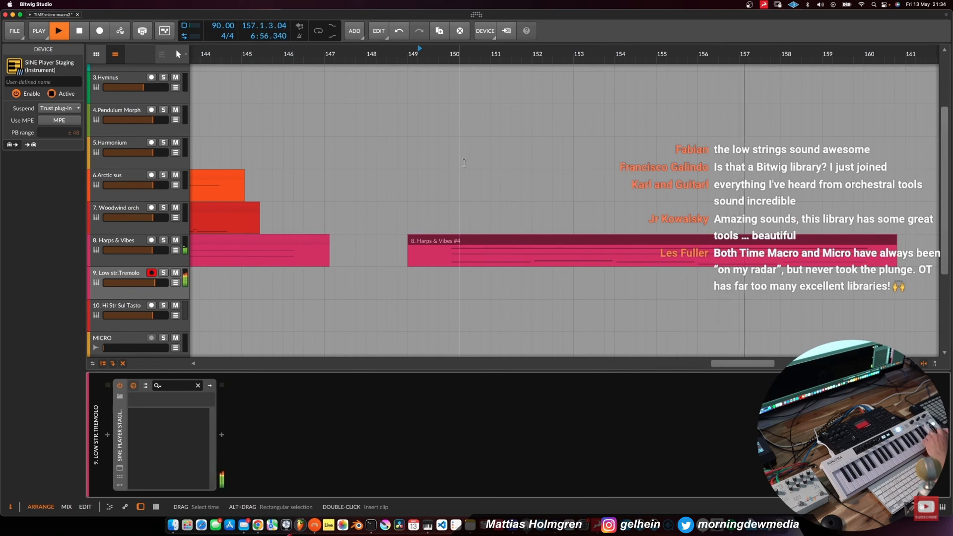
Stop playback and record a new part on the 9. Low str.Tremolo track from bar 149, alongside the Harps & Vibes clip.
key("space")
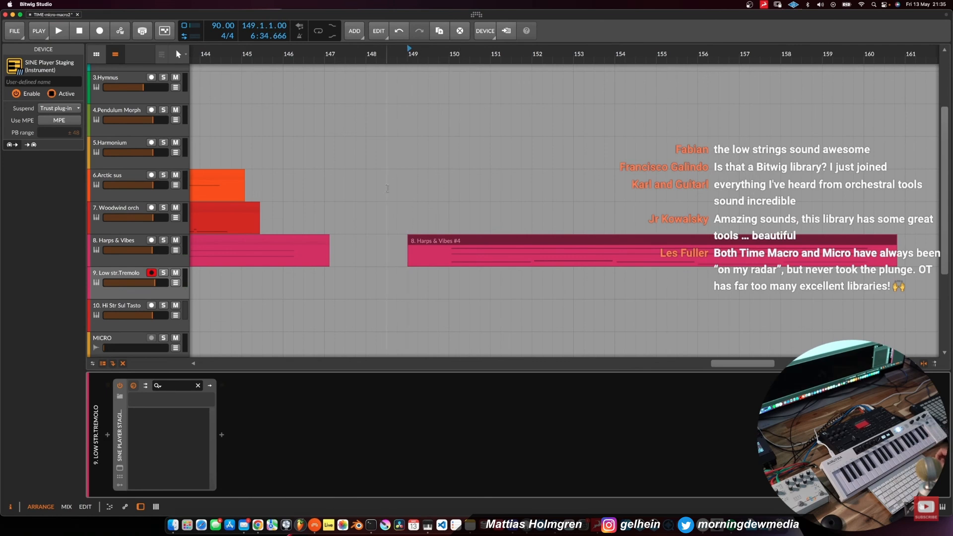
left_click(99, 31)
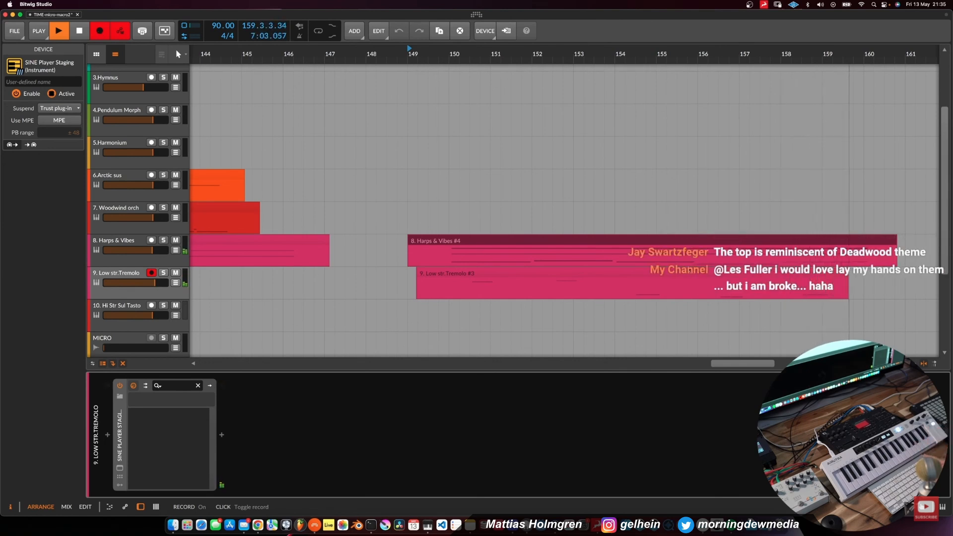
key("space")
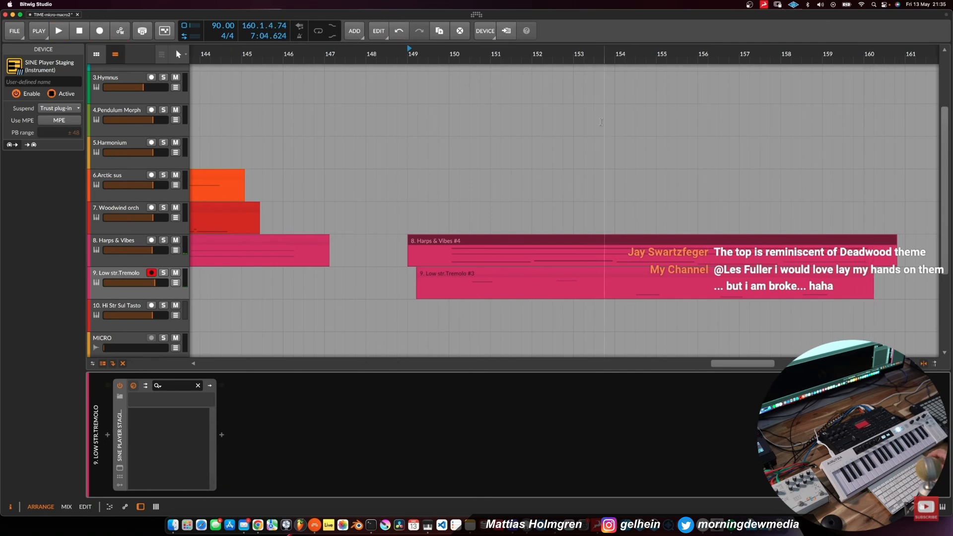
scroll(566, 58, "down", 3)
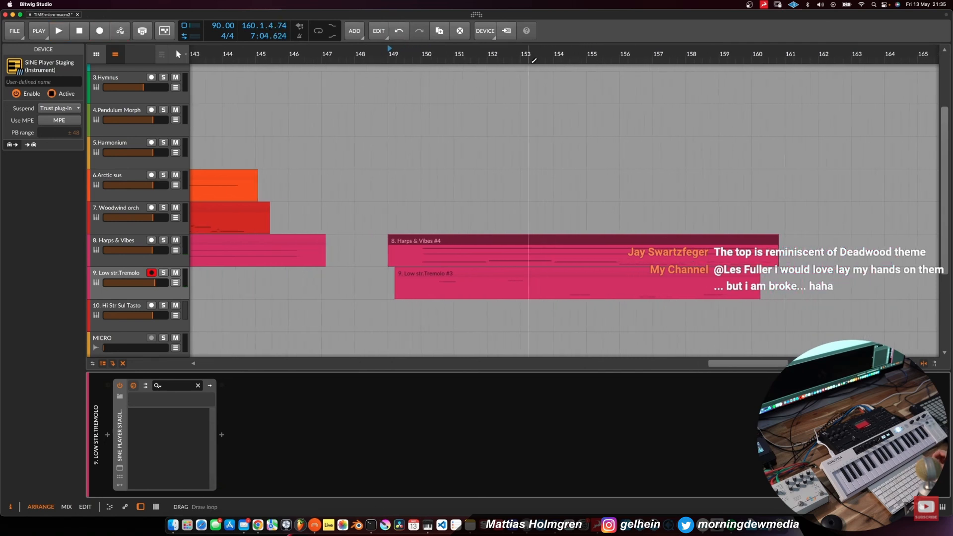
Play the arrangement from just before bar 155, record a new clip on the Oboe Clockwork triplet track, and stop the transport.
left_click(143, 157)
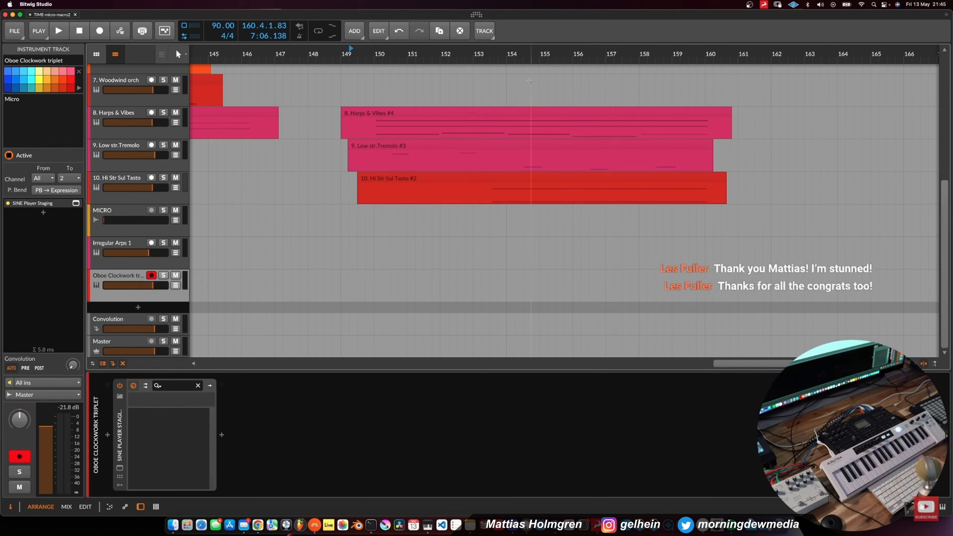
key("space")
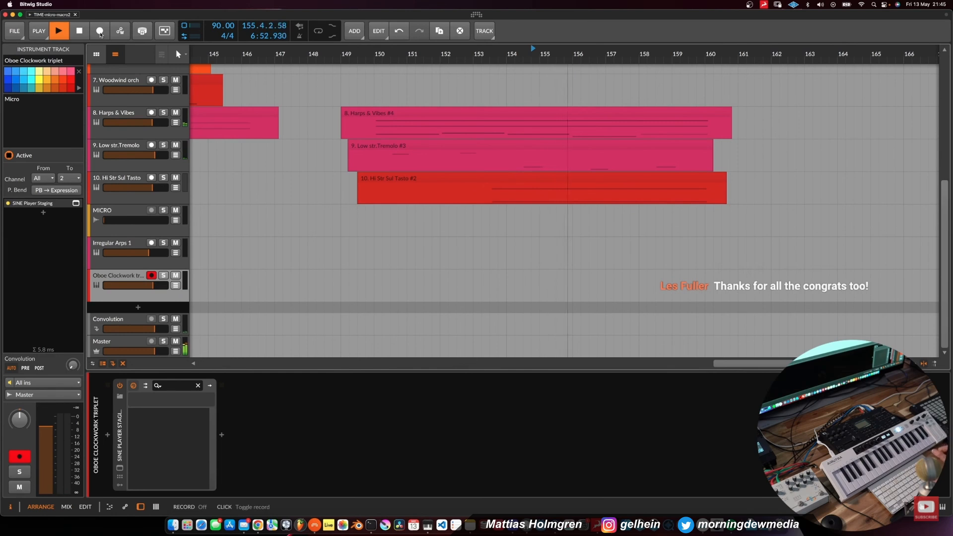
left_click(100, 33)
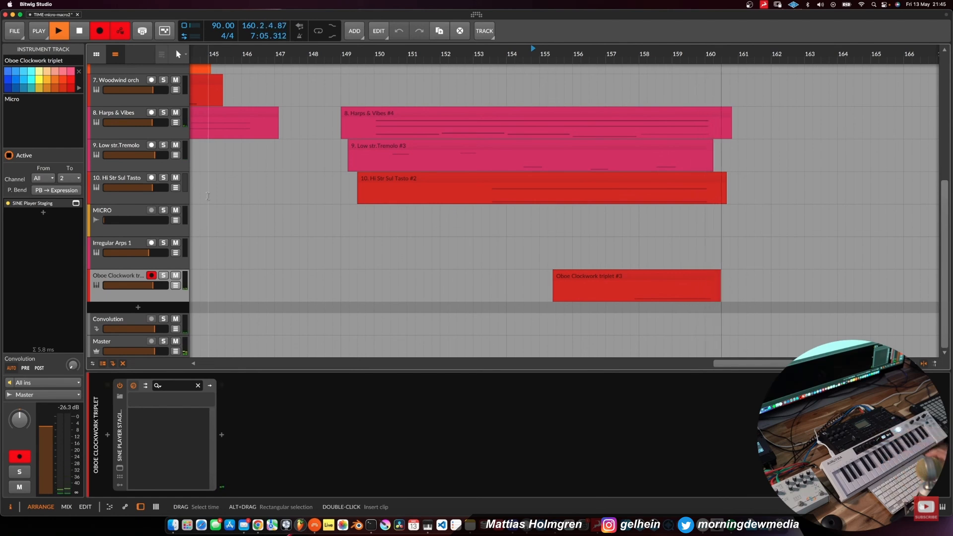
key("space")
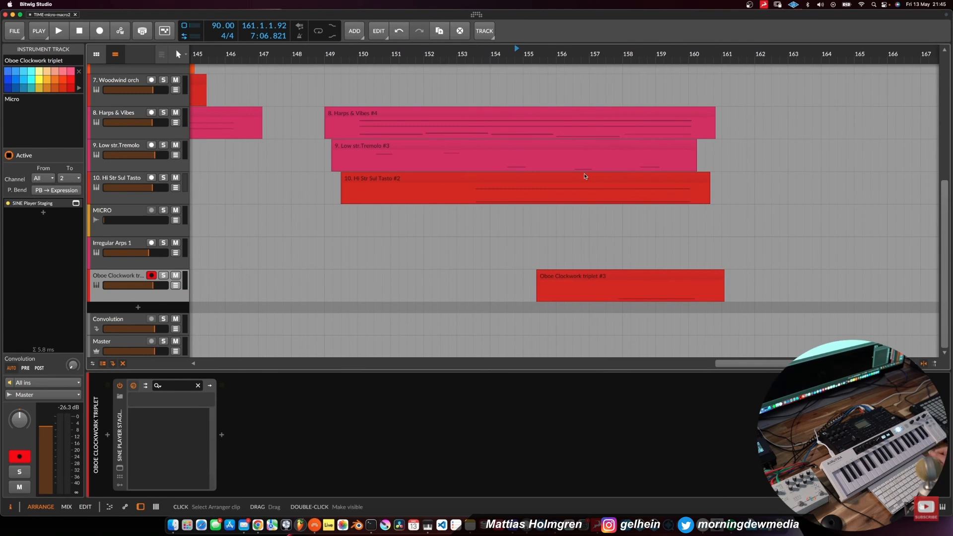
scroll(585, 175, "up", 5)
scroll(585, 176, "down", 5)
scroll(585, 176, "down", 1)
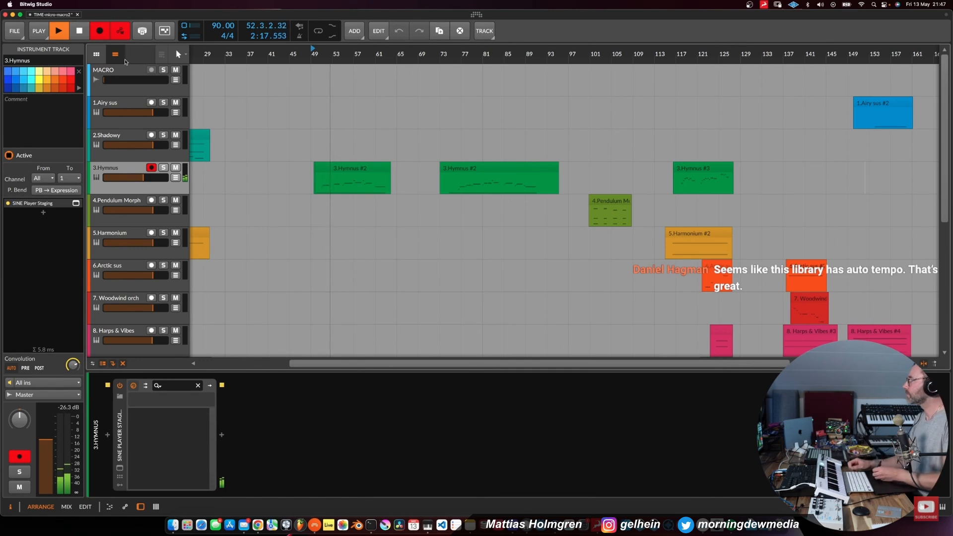
Show the automation lane of the 3.Hymnus track and set it to MIDI Ch. 1 Volume (#7).
left_click(176, 180)
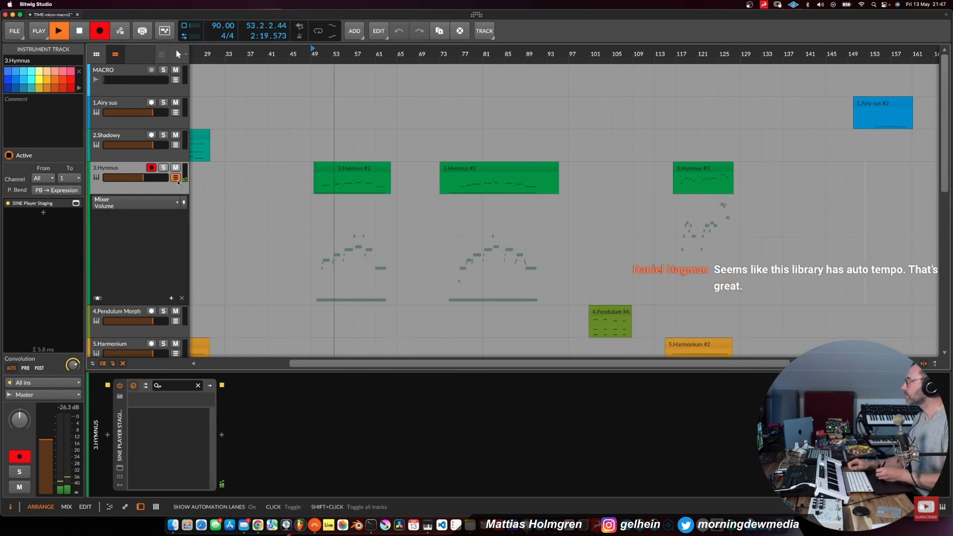
left_click(169, 202)
left_click(170, 219)
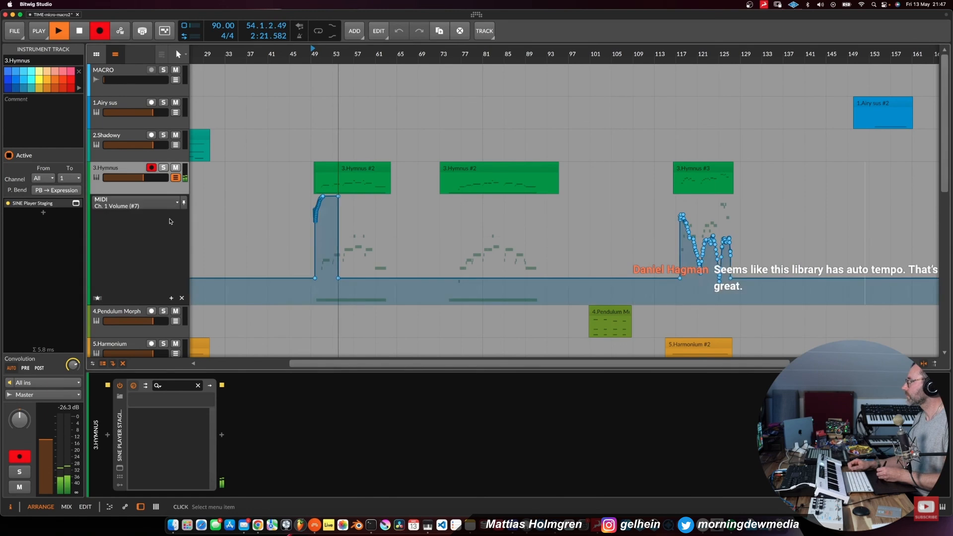
Raise the 3.Hymnus volume automation point near bar 95 to 123.1, delete the low points before it, and turn off recording.
left_click(415, 278)
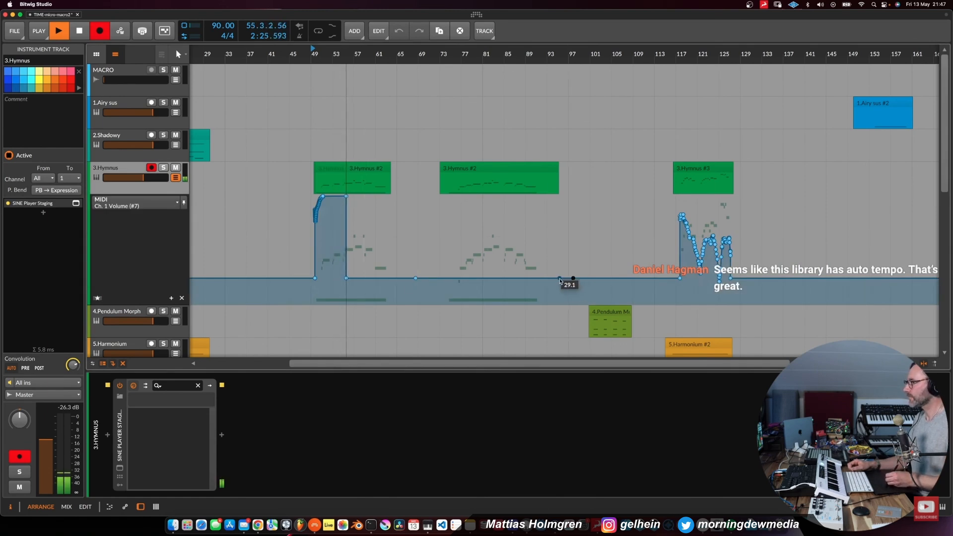
left_click_drag(560, 279, 558, 207)
left_click_drag(440, 288, 351, 257)
key("Delete")
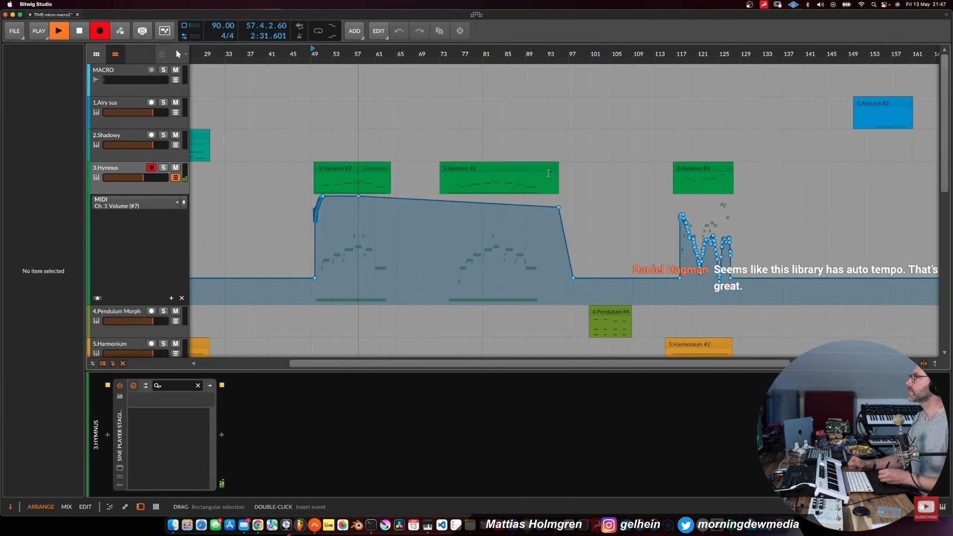
left_click_drag(559, 207, 558, 199)
left_click(105, 33)
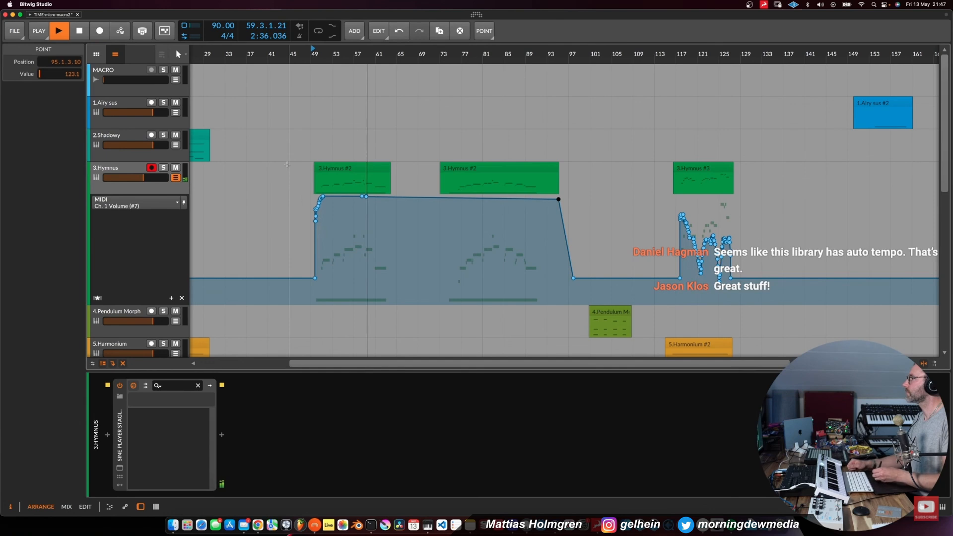
Hide the automation lane of the 3.Hymnus track and raise the track's mixer volume.
left_click(175, 177)
left_click_drag(150, 178, 151, 178)
left_click_drag(461, 54, 262, 40)
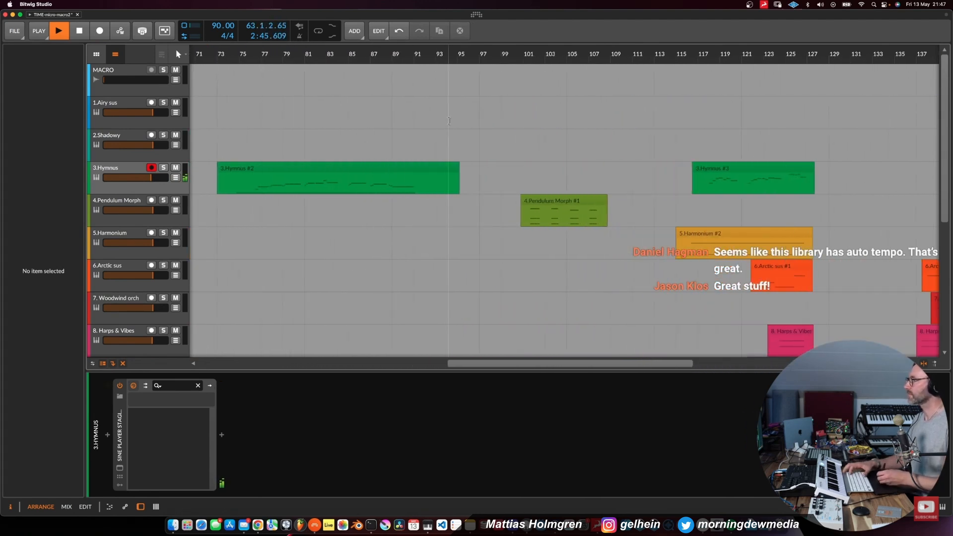
Select the 4.Pendulum Morph track and play the arrangement from bar 101, briefly checking the track's automation lane.
left_click(119, 203)
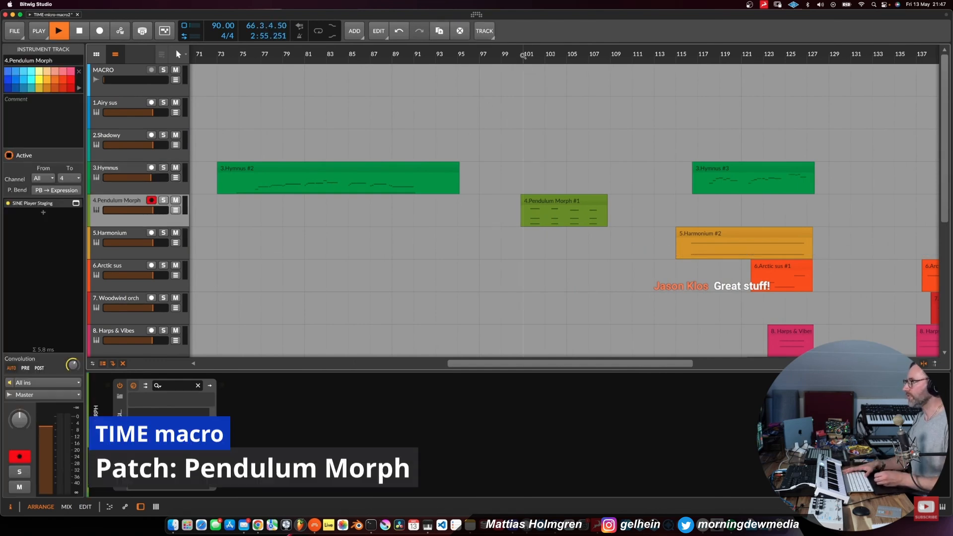
key("space")
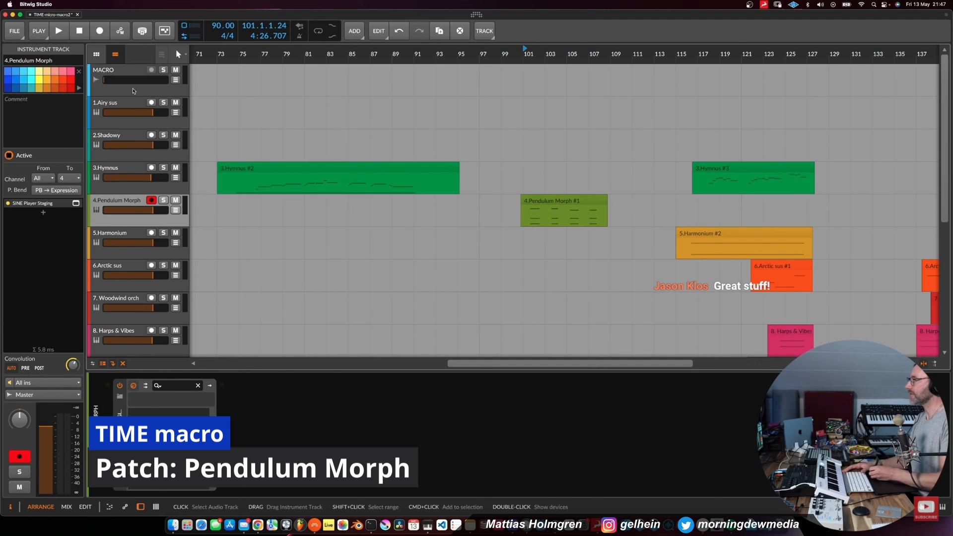
key("space")
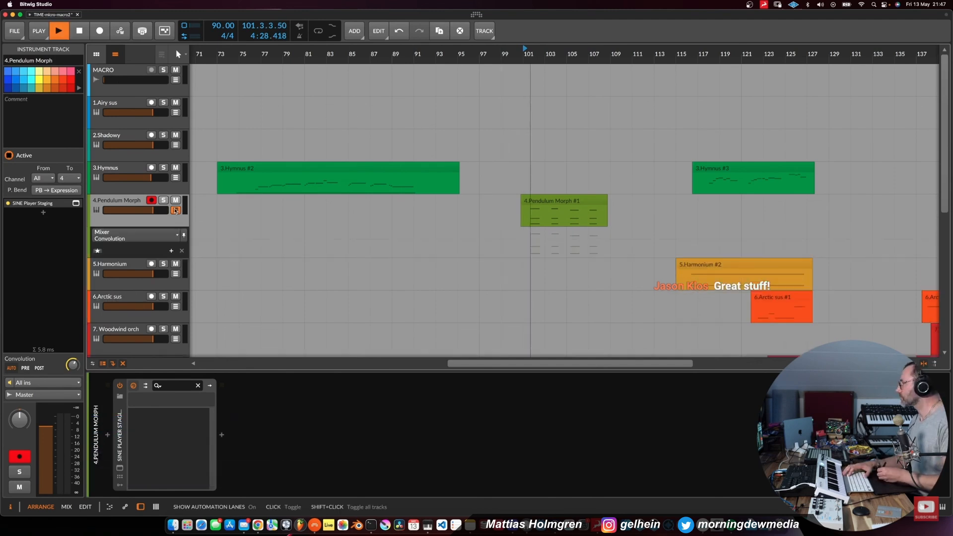
left_click(175, 210)
left_click(175, 211)
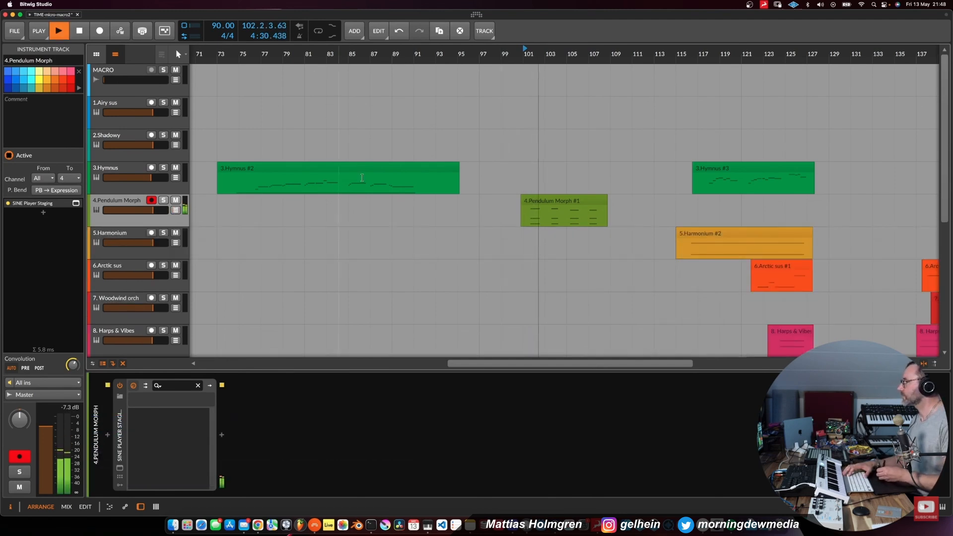
Save the project while the 4.Pendulum Morph clip plays.
left_click_drag(564, 53, 446, 223)
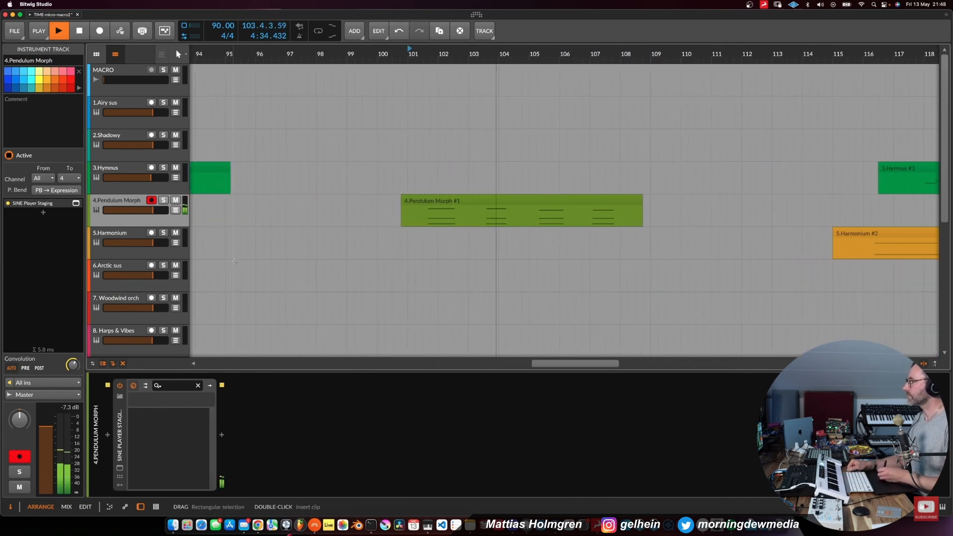
left_click_drag(575, 53, 540, 16)
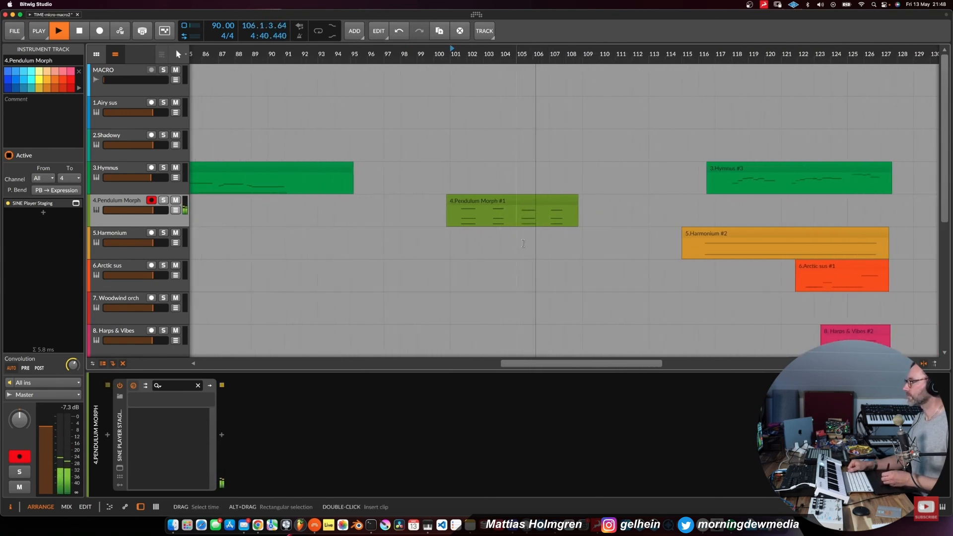
key("super+s")
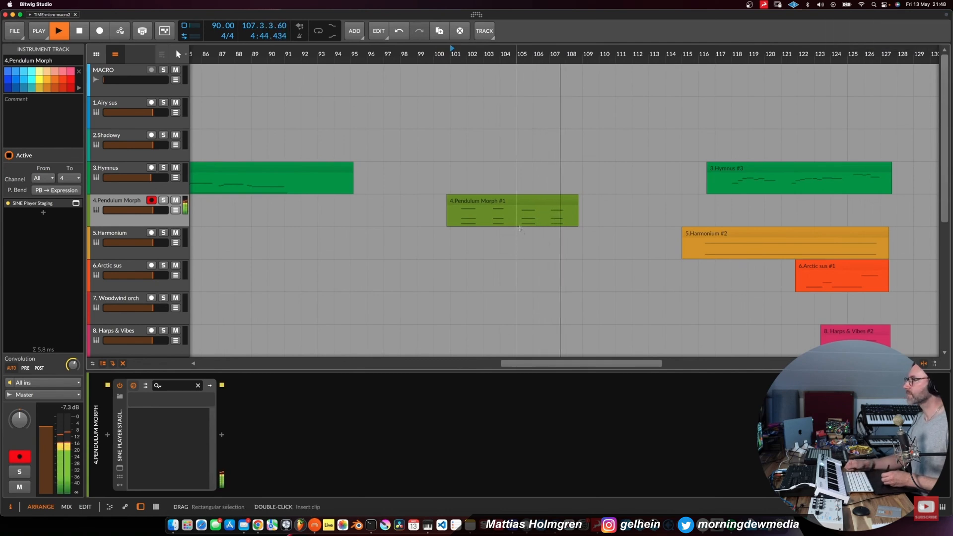
left_click_drag(545, 53, 552, 79)
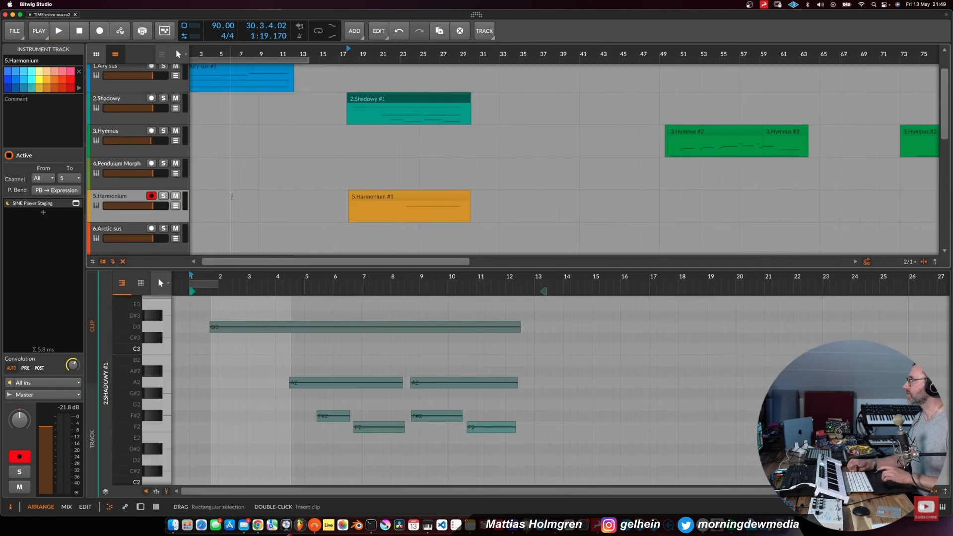
Look over the clips on the tracks from 1.Airy sus to Irregular Arps 1 and select the 8. Harps & Vibes track.
scroll(231, 195, "right", 3)
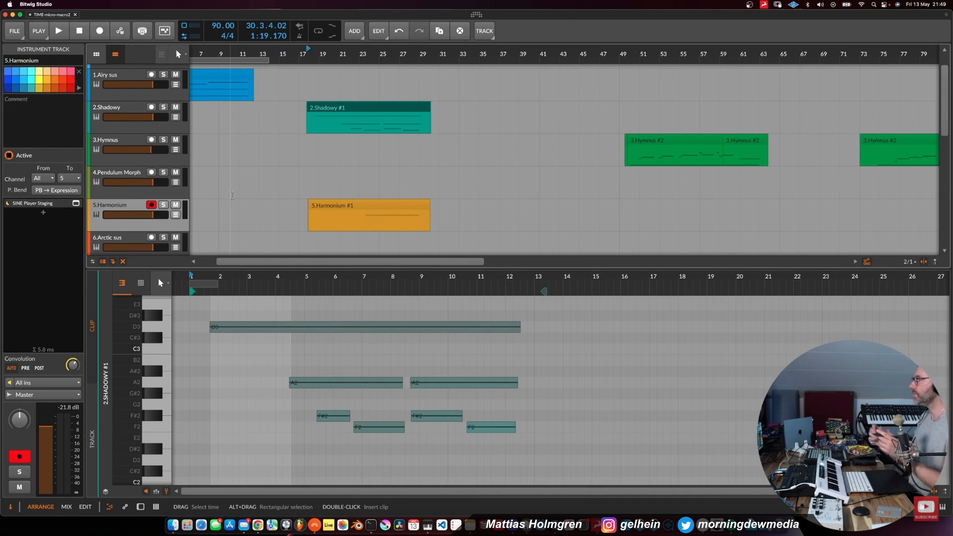
scroll(232, 195, "down", 3)
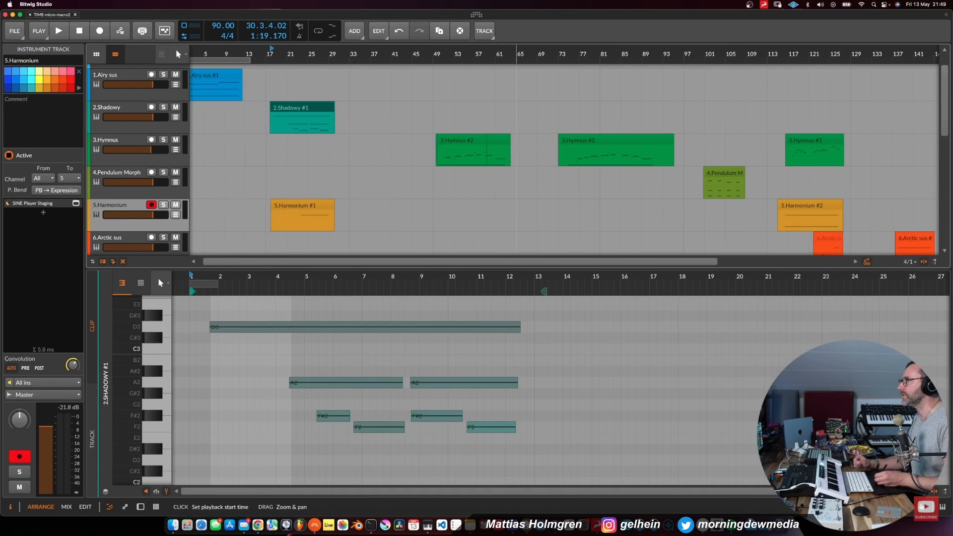
left_click_drag(516, 54, 511, 89)
scroll(490, 157, "up", 3)
scroll(490, 157, "down", 3)
scroll(490, 157, "right", 1)
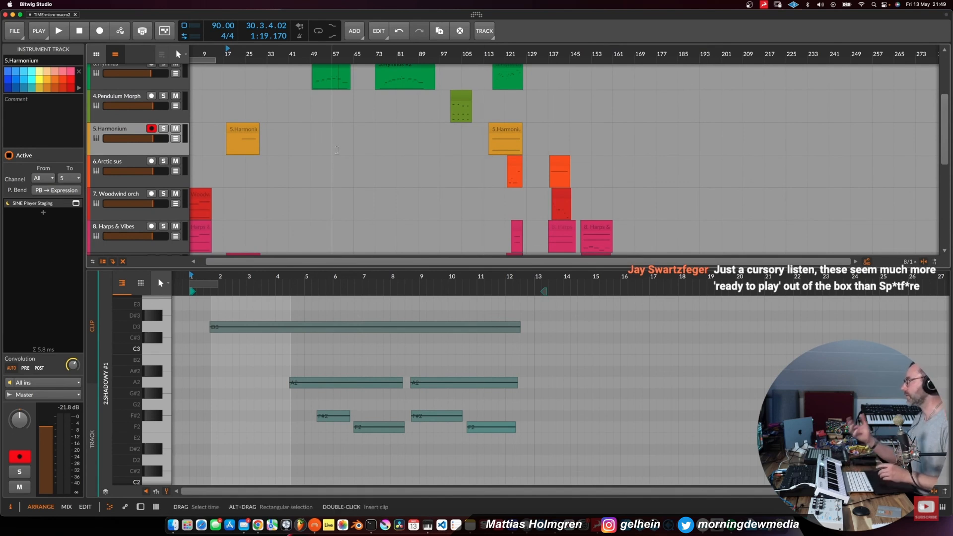
scroll(336, 149, "down", 4)
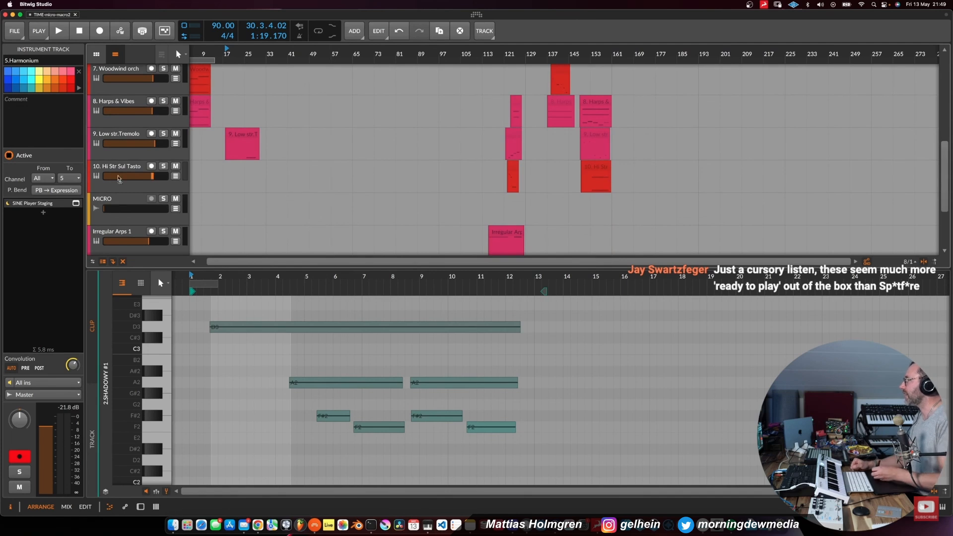
left_click(122, 101)
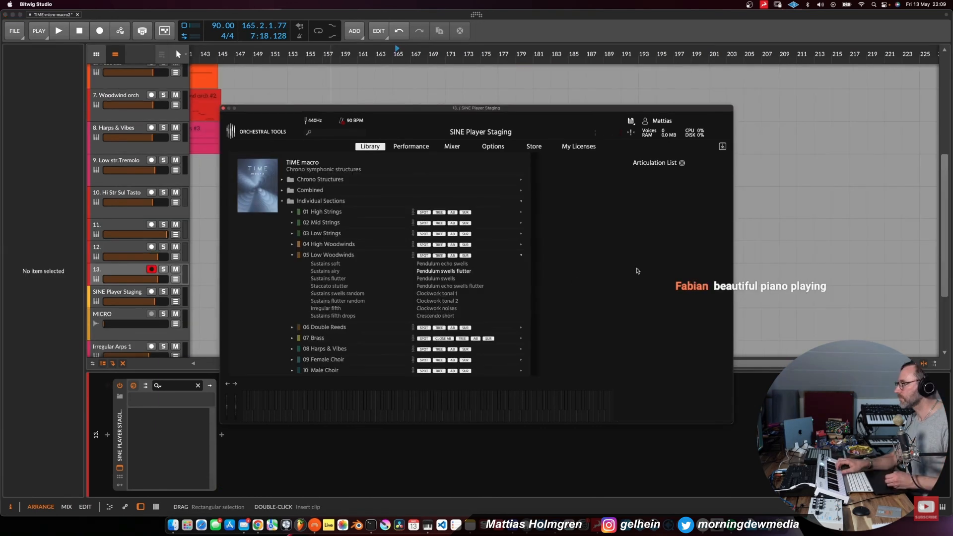
Load the Clockwork tonal 1 articulation of 05 Low Woodwinds from TIME macro into track 13's SINE Player.
double_click(437, 293)
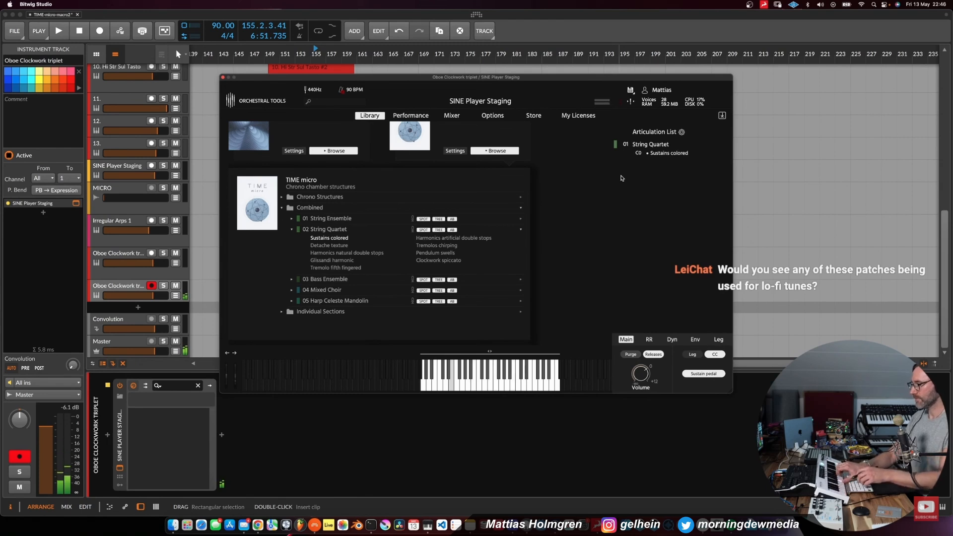
Collapse the Combined folder of TIME micro and look through the other collections in the SINE Player library.
scroll(160, 141, "up", 3)
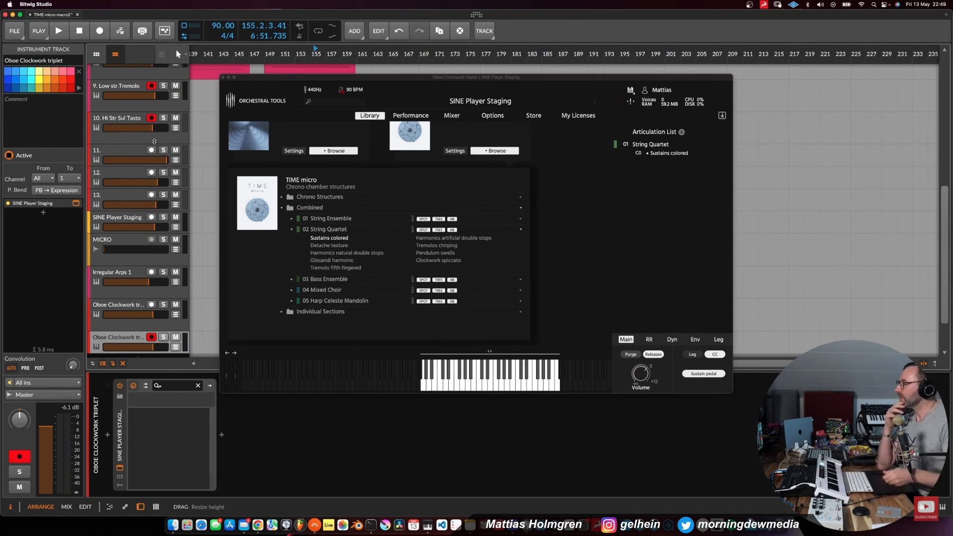
left_click(281, 209)
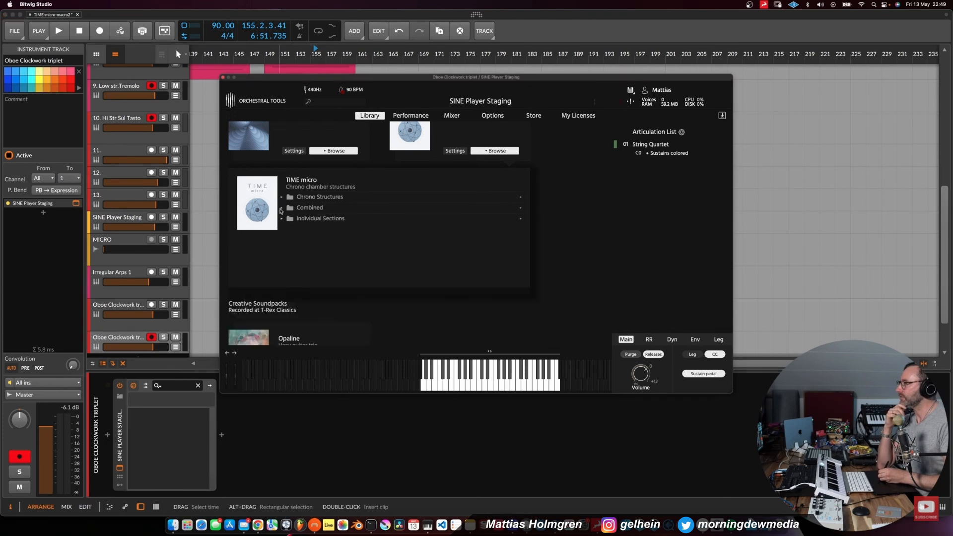
scroll(368, 177, "up", 3)
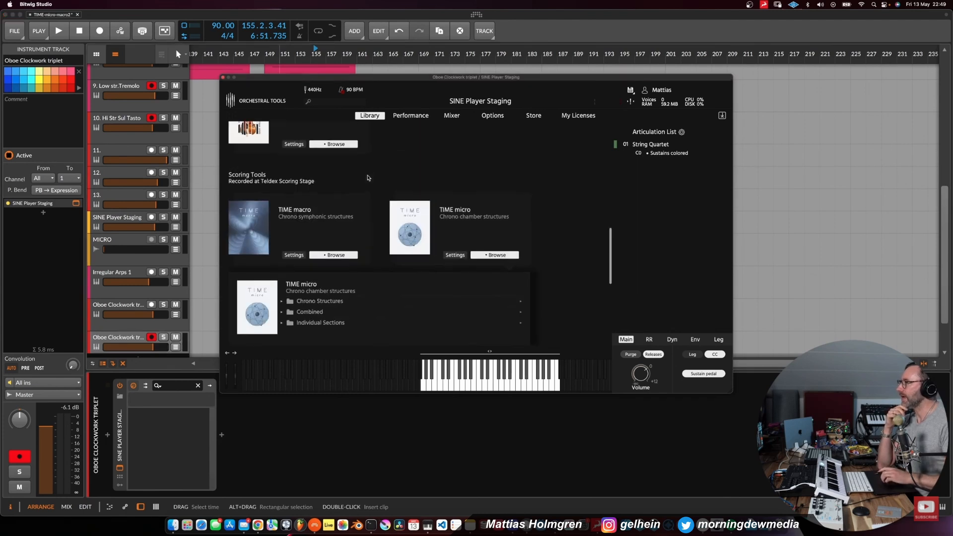
scroll(368, 178, "up", 3)
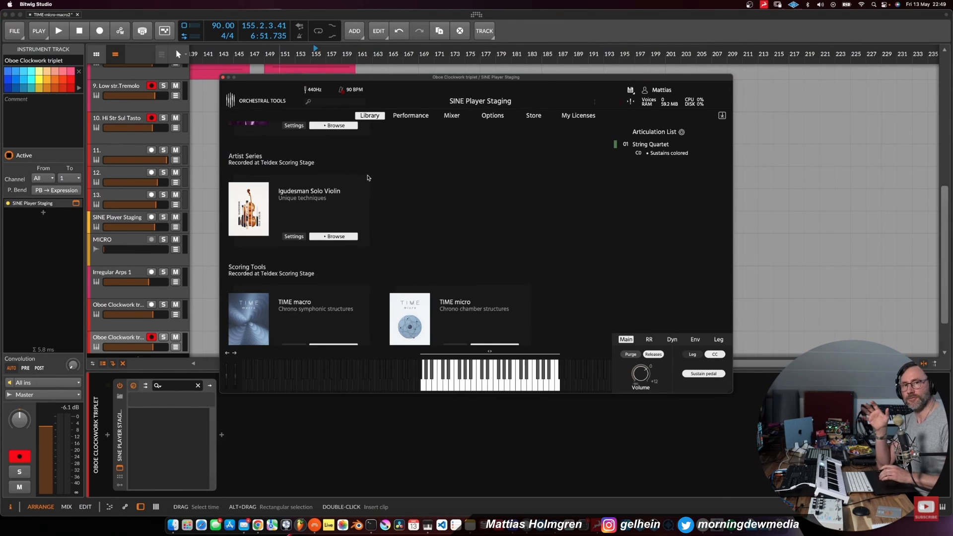
scroll(367, 178, "up", 2)
scroll(367, 178, "up", 2)
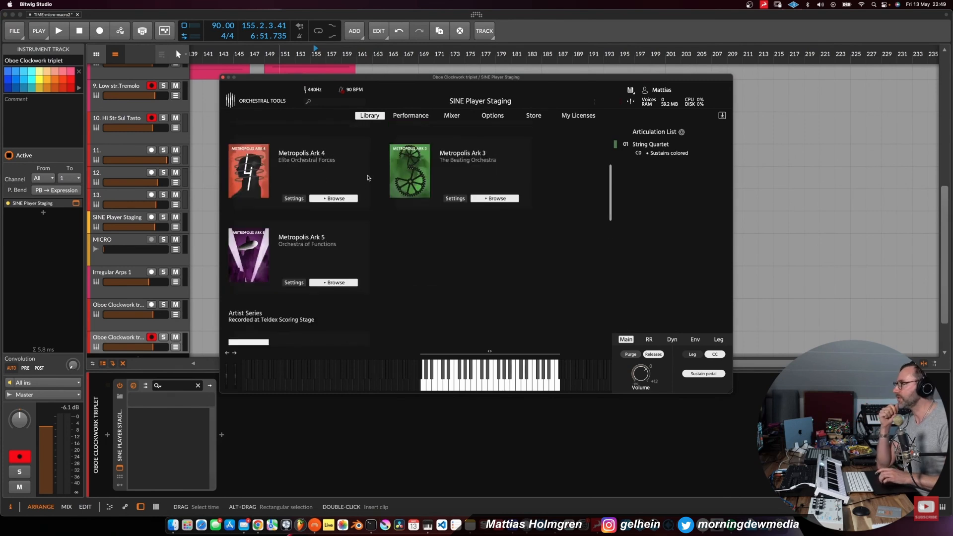
scroll(368, 177, "down", 8)
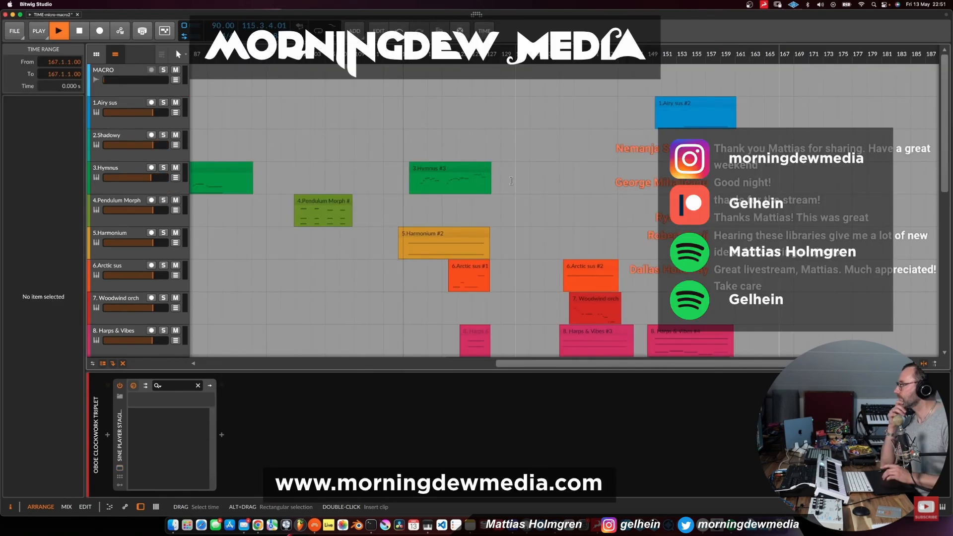
Look through the macro and micro tracks of the arrangement during playback.
scroll(510, 181, "down", 10)
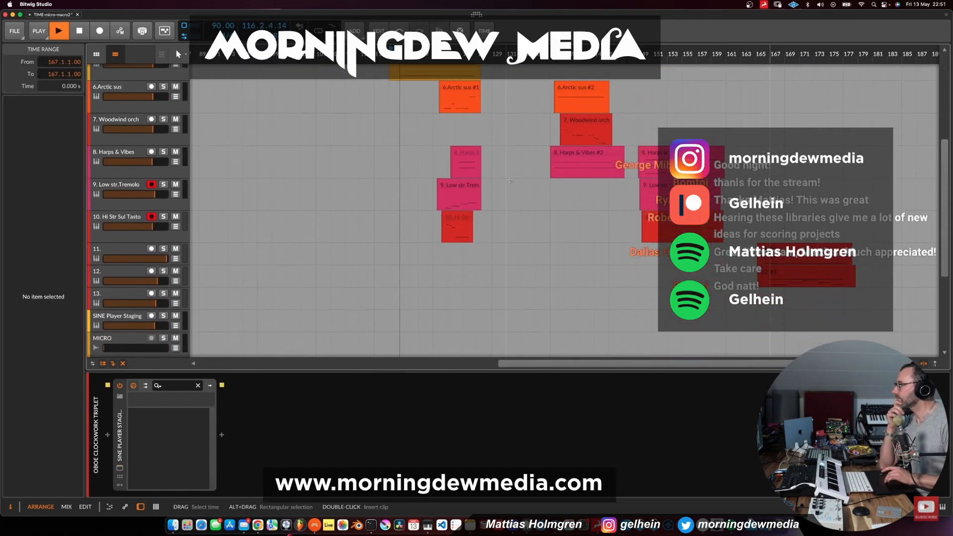
scroll(511, 181, "down", 1)
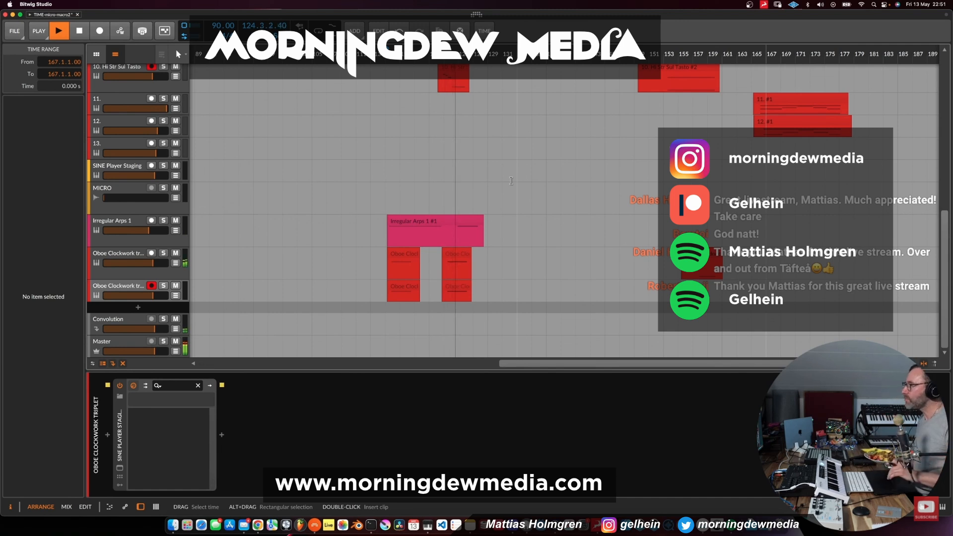
scroll(511, 180, "up", 10)
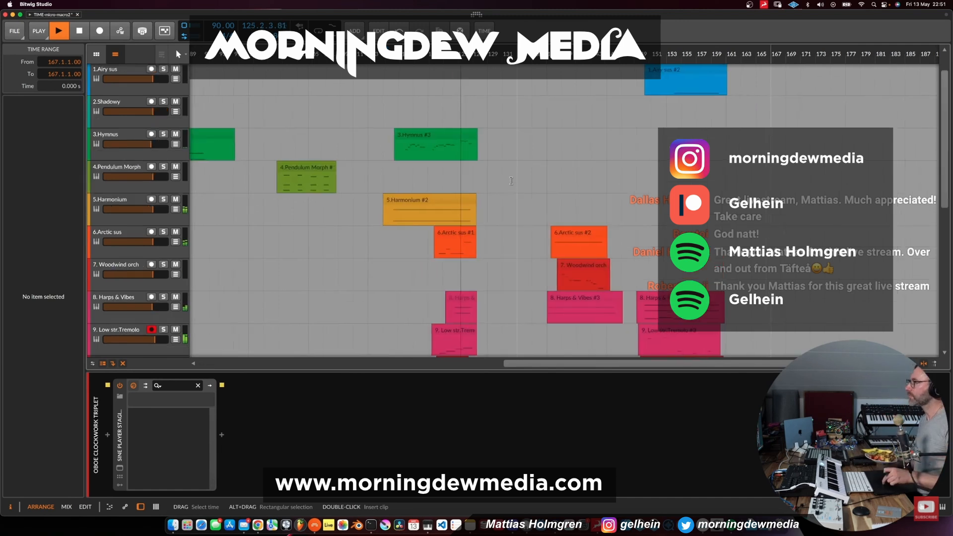